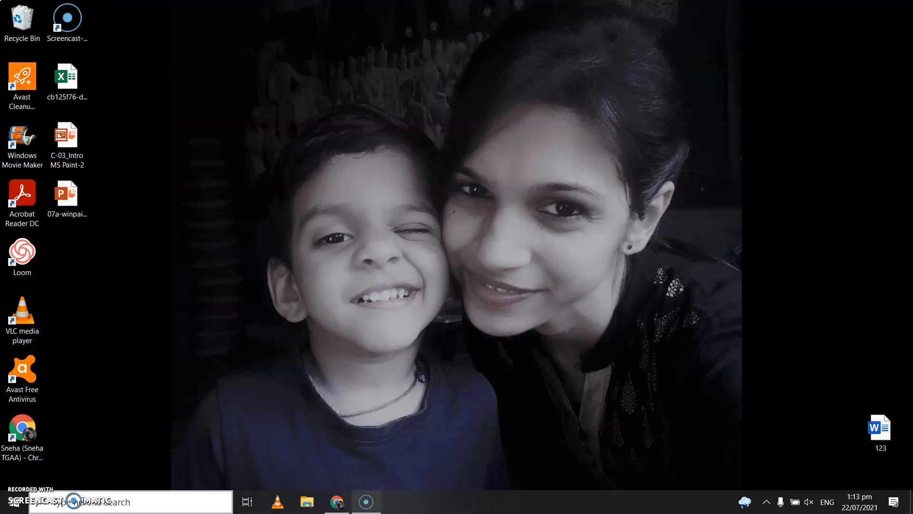
Step: Search Windows for the Paint app and open it with a blank canvas
{"action": "left_click", "coordinate": [74, 500]}
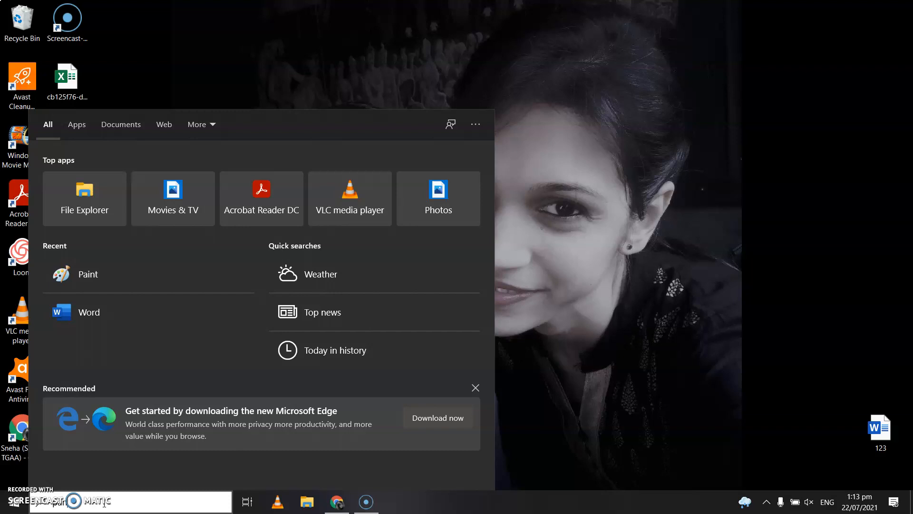
{"action": "type", "text": "nt"}
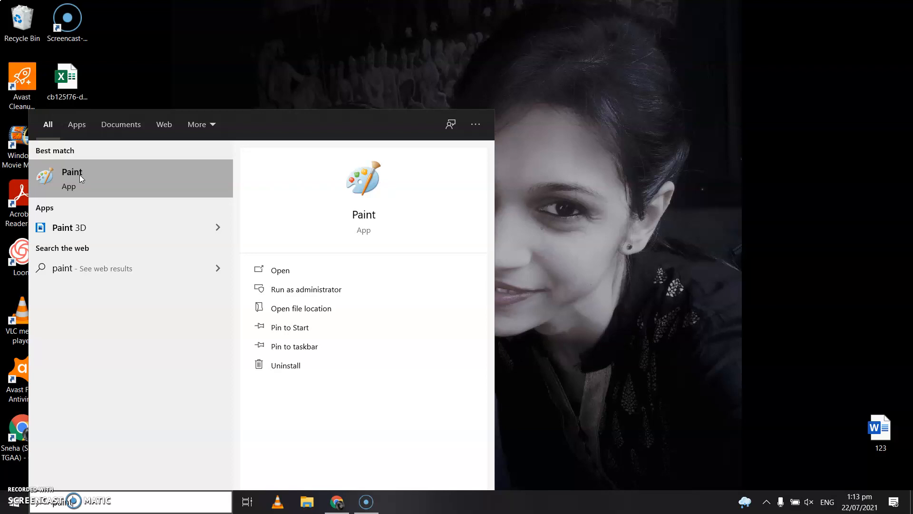
{"action": "left_click", "coordinate": [266, 272]}
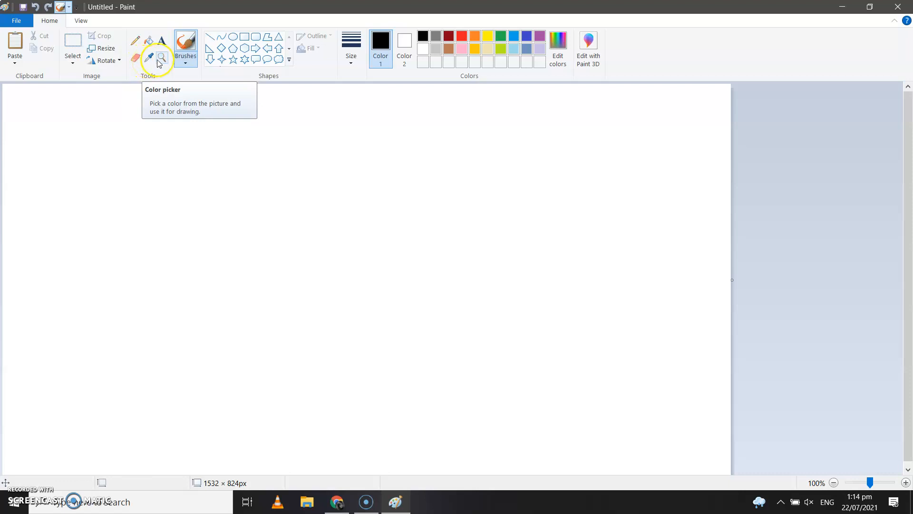
Step: Examine the available brush types, including the calligraphy brushes, marker and natural pencil, and the brush line sizes
{"action": "left_click", "coordinate": [185, 60]}
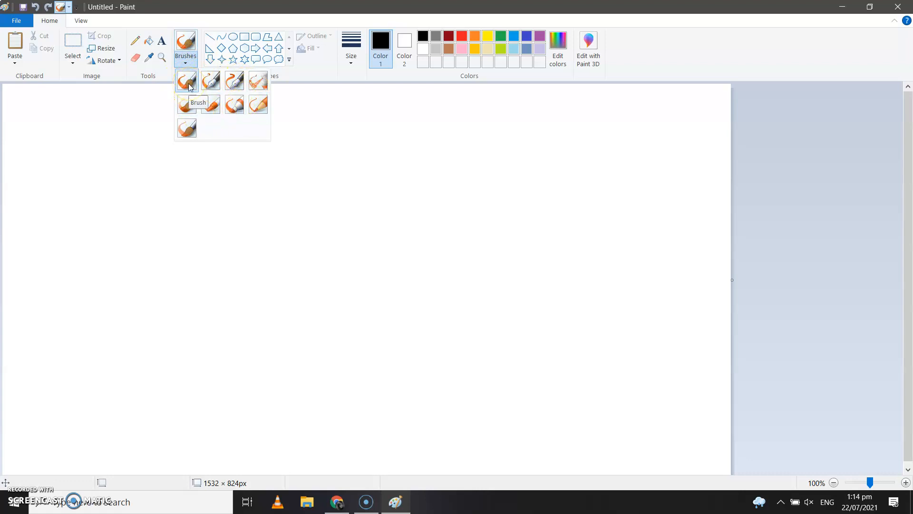
{"action": "left_click", "coordinate": [208, 86]}
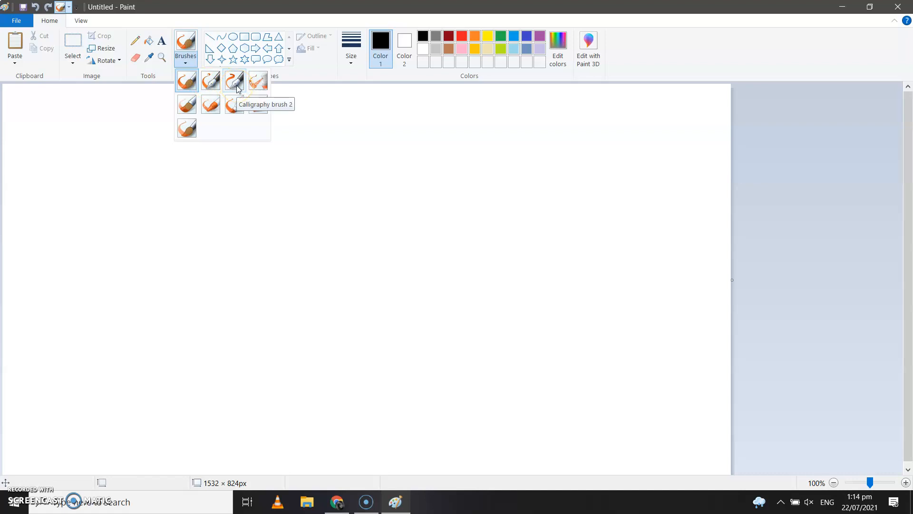
{"action": "left_click", "coordinate": [260, 85]}
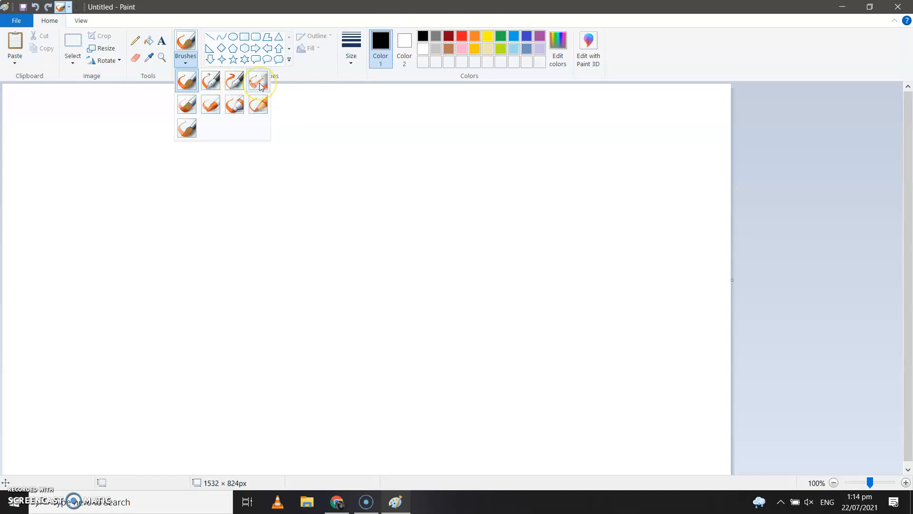
{"action": "left_click", "coordinate": [257, 103]}
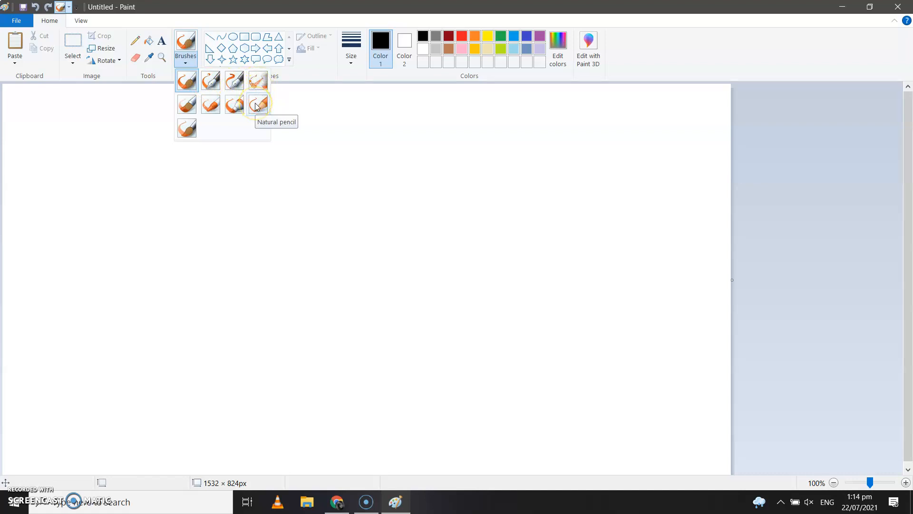
{"action": "left_click", "coordinate": [234, 107]}
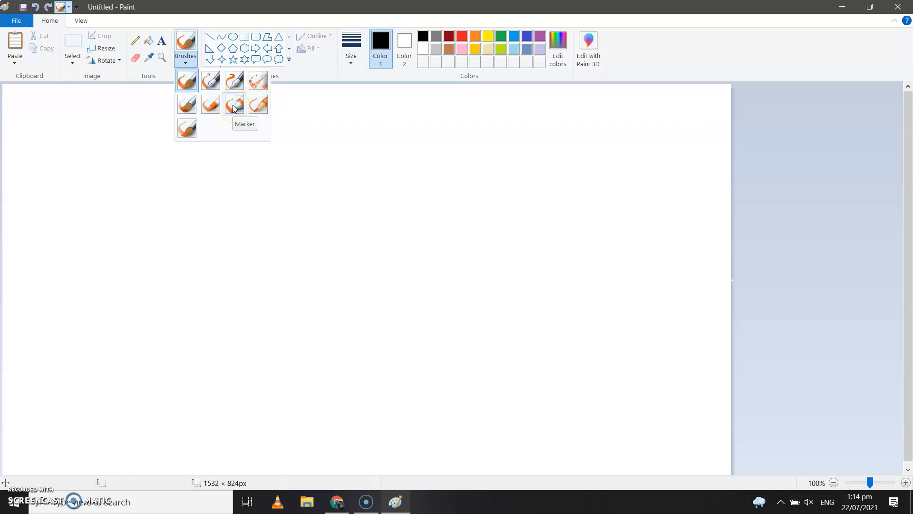
{"action": "left_click", "coordinate": [213, 105]}
{"action": "left_click", "coordinate": [351, 63]}
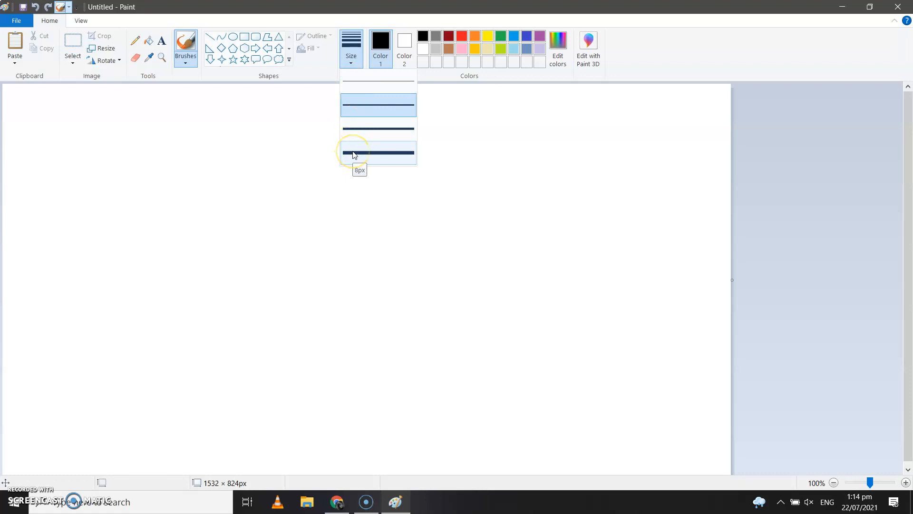
{"action": "left_click", "coordinate": [363, 85]}
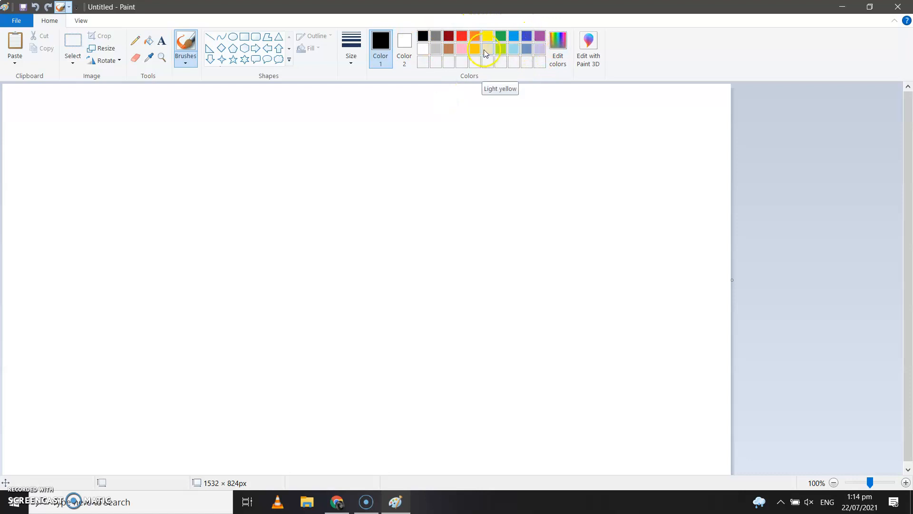
Step: Examine the custom color editor, sampling a shade in its color spectrum, and close it
{"action": "left_click", "coordinate": [561, 41]}
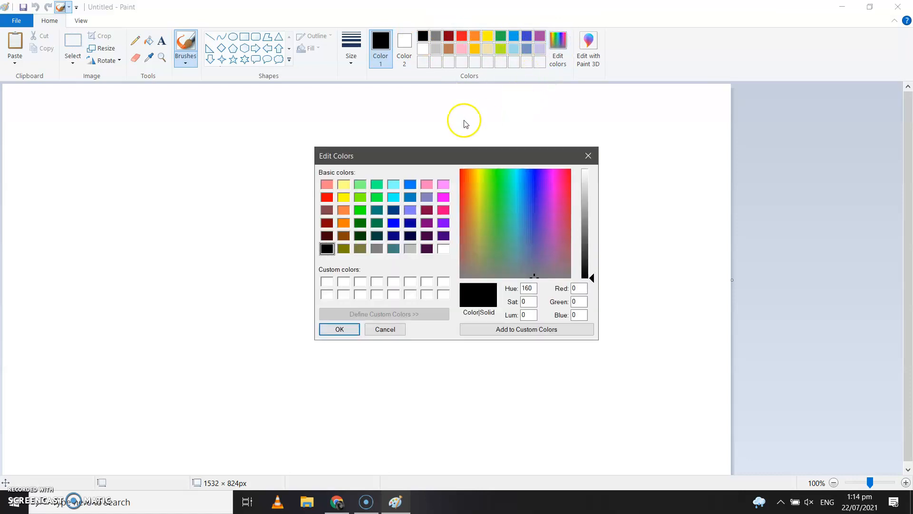
{"action": "mouse_move", "coordinate": [481, 215]}
{"action": "left_mouse_down"}
{"action": "mouse_move", "coordinate": [484, 203]}
{"action": "mouse_move", "coordinate": [529, 204]}
{"action": "mouse_move", "coordinate": [495, 215]}
{"action": "mouse_move", "coordinate": [465, 205]}
{"action": "left_mouse_up"}
{"action": "left_click", "coordinate": [493, 330]}
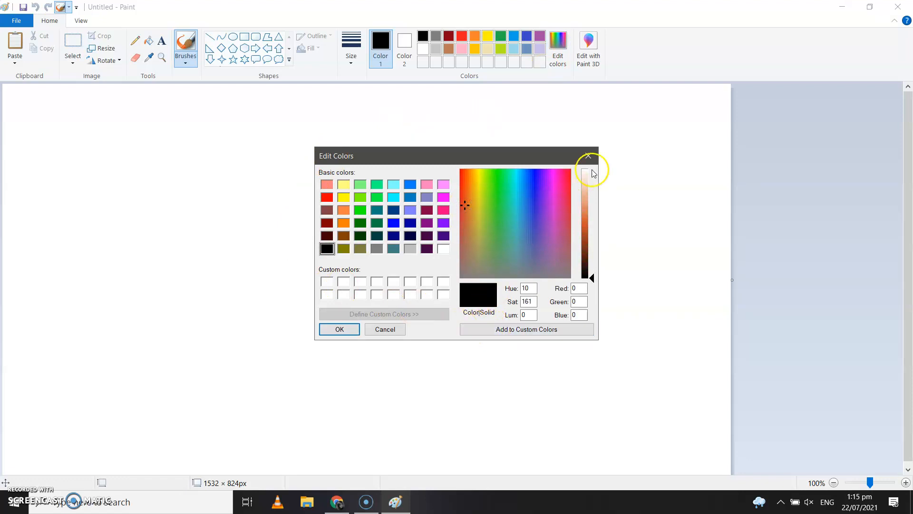
{"action": "left_click", "coordinate": [589, 156]}
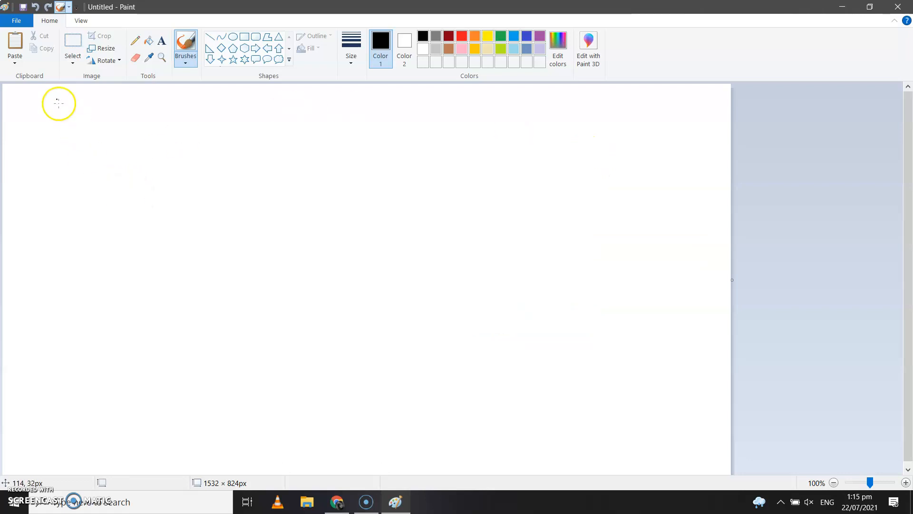
Step: Examine the selection options, the rotate and flip options, and the full set of shapes
{"action": "left_click", "coordinate": [73, 62]}
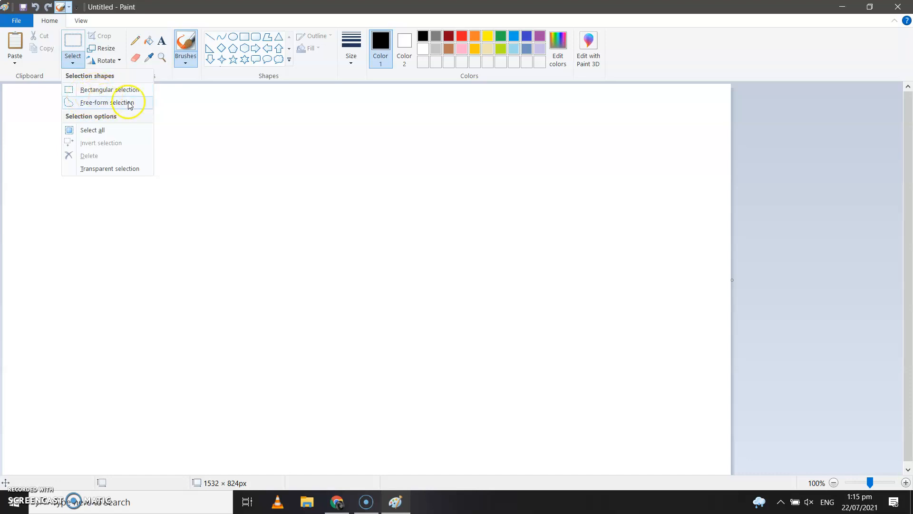
{"action": "left_click", "coordinate": [273, 160]}
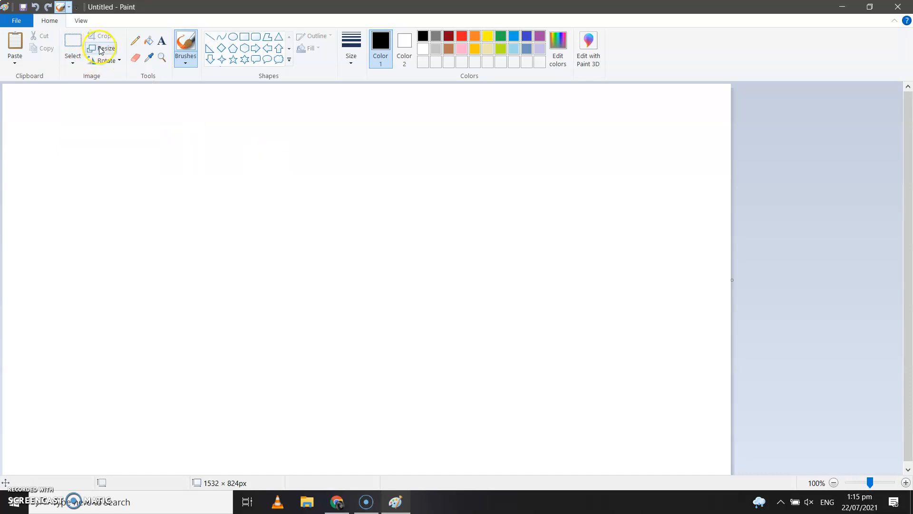
{"action": "left_click", "coordinate": [109, 60]}
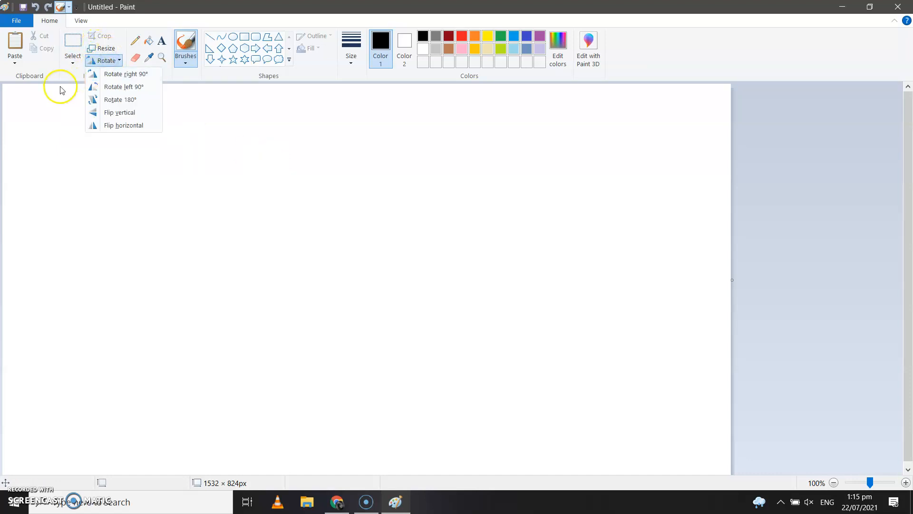
{"action": "left_click", "coordinate": [27, 117]}
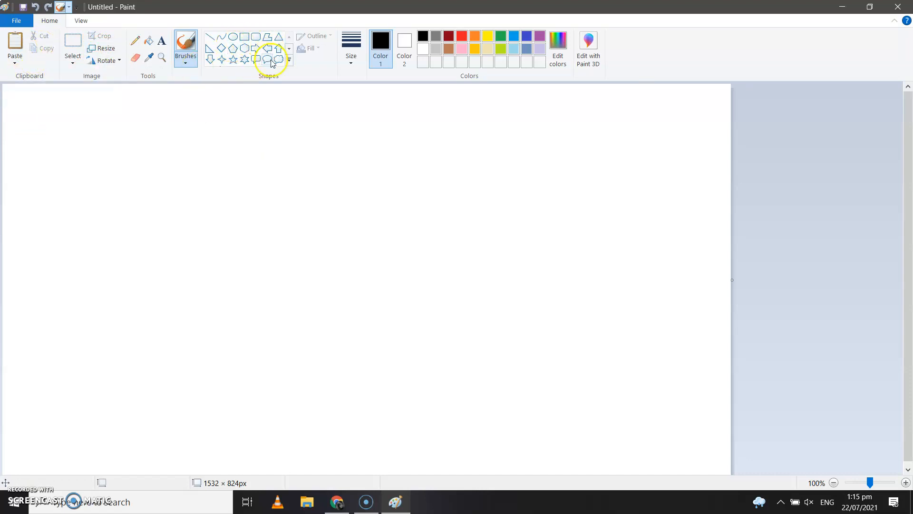
{"action": "left_click", "coordinate": [289, 60]}
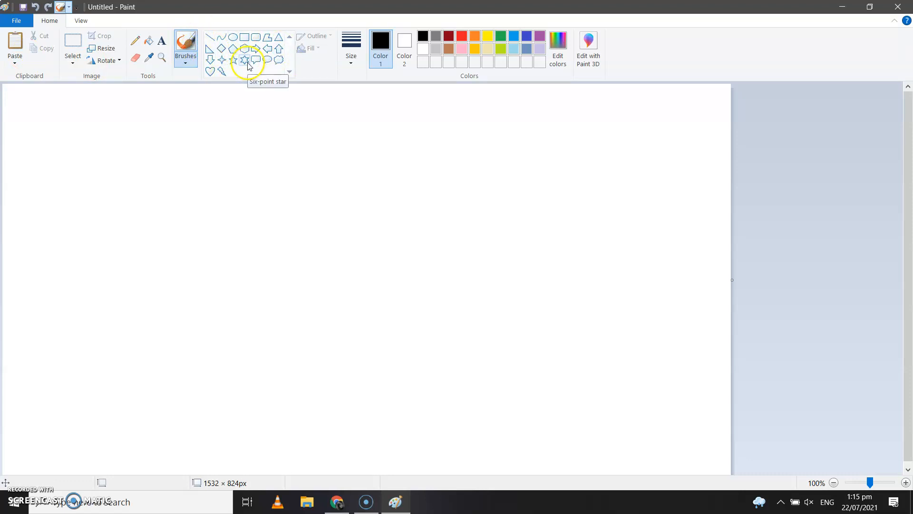
{"action": "left_click", "coordinate": [245, 131]}
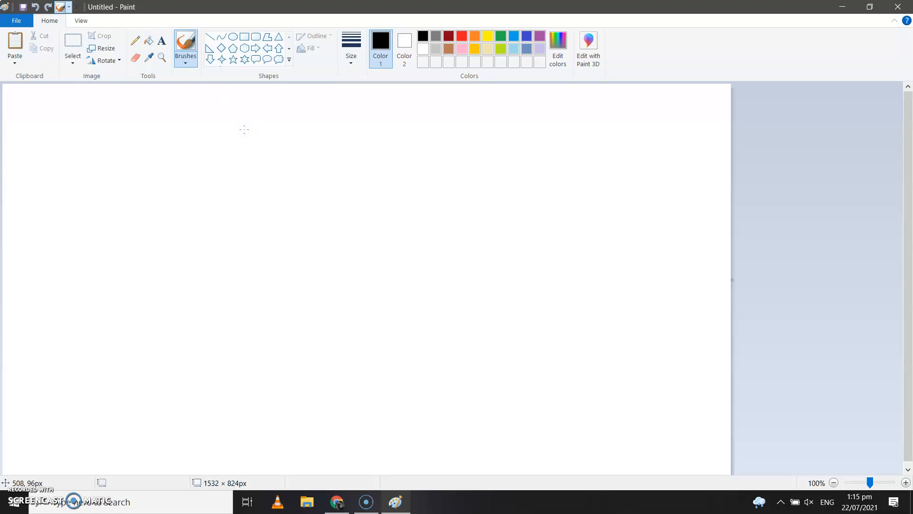
Step: Handwrite the word "Pencil" with the Pencil tool in green at the thickest line size and underline it
{"action": "left_click", "coordinate": [136, 43]}
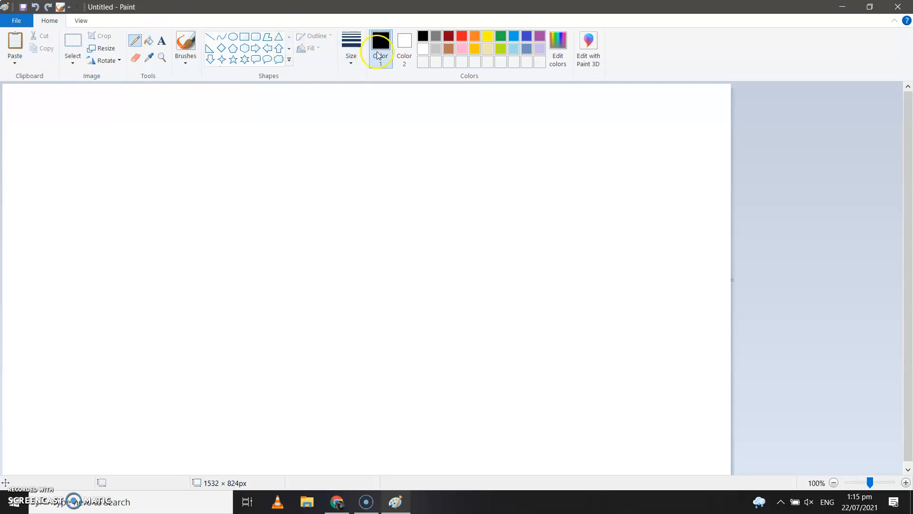
{"action": "left_click", "coordinate": [461, 38]}
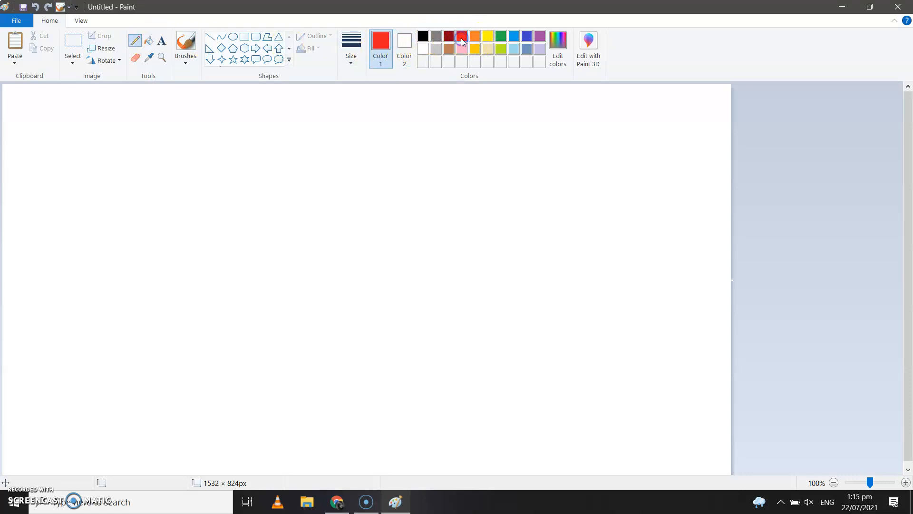
{"action": "left_click", "coordinate": [501, 37]}
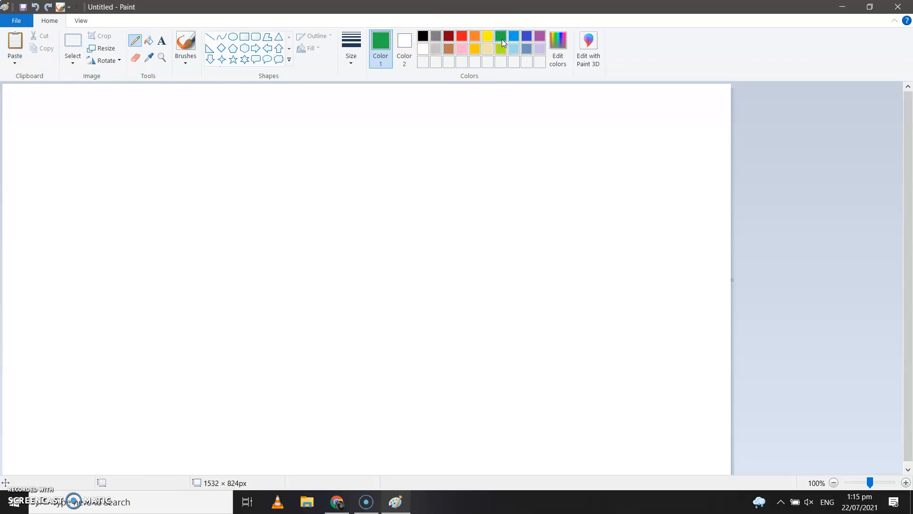
{"action": "left_click", "coordinate": [351, 54]}
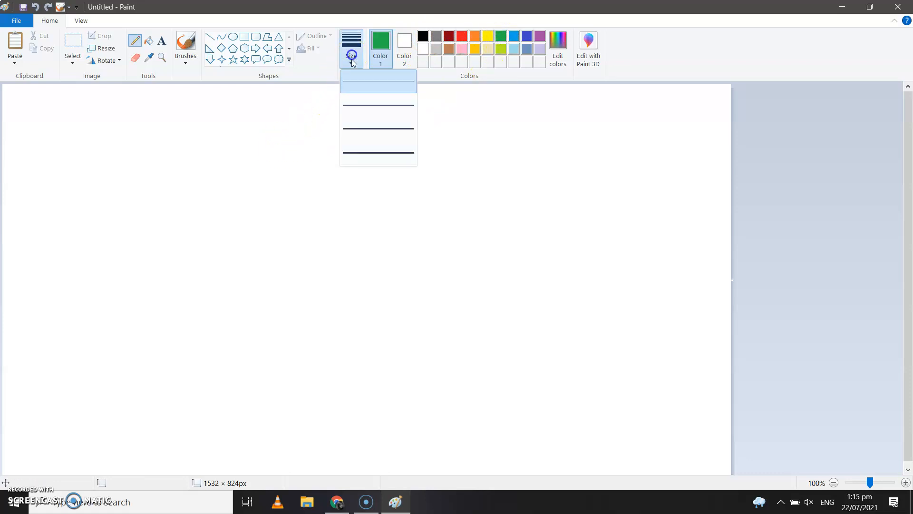
{"action": "left_click", "coordinate": [355, 145]}
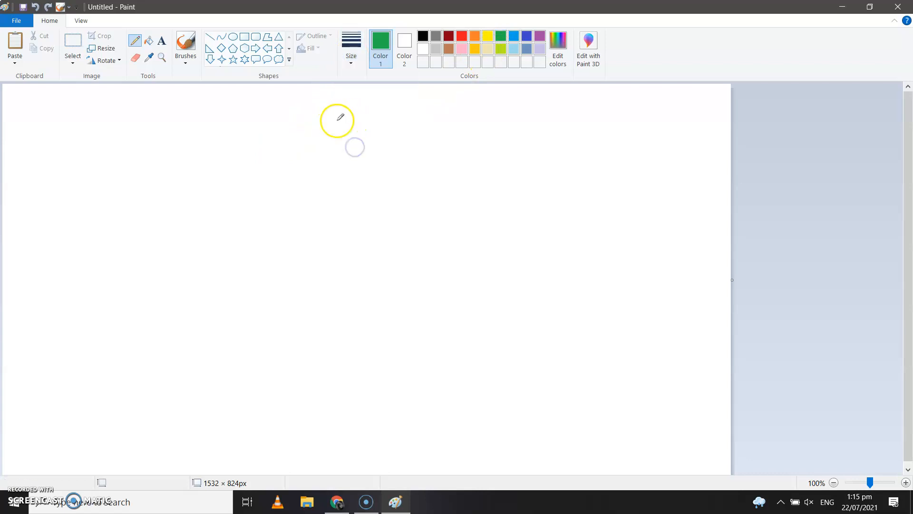
{"action": "mouse_move", "coordinate": [138, 114]}
{"action": "left_mouse_down"}
{"action": "mouse_move", "coordinate": [136, 175]}
{"action": "mouse_move", "coordinate": [133, 117]}
{"action": "mouse_move", "coordinate": [154, 107]}
{"action": "mouse_move", "coordinate": [158, 138]}
{"action": "mouse_move", "coordinate": [136, 151]}
{"action": "mouse_move", "coordinate": [169, 152]}
{"action": "mouse_move", "coordinate": [153, 164]}
{"action": "mouse_move", "coordinate": [161, 177]}
{"action": "mouse_move", "coordinate": [189, 157]}
{"action": "mouse_move", "coordinate": [188, 175]}
{"action": "mouse_move", "coordinate": [204, 151]}
{"action": "mouse_move", "coordinate": [211, 178]}
{"action": "mouse_move", "coordinate": [224, 156]}
{"action": "mouse_move", "coordinate": [232, 174]}
{"action": "mouse_move", "coordinate": [252, 156]}
{"action": "mouse_move", "coordinate": [252, 180]}
{"action": "left_mouse_up"}
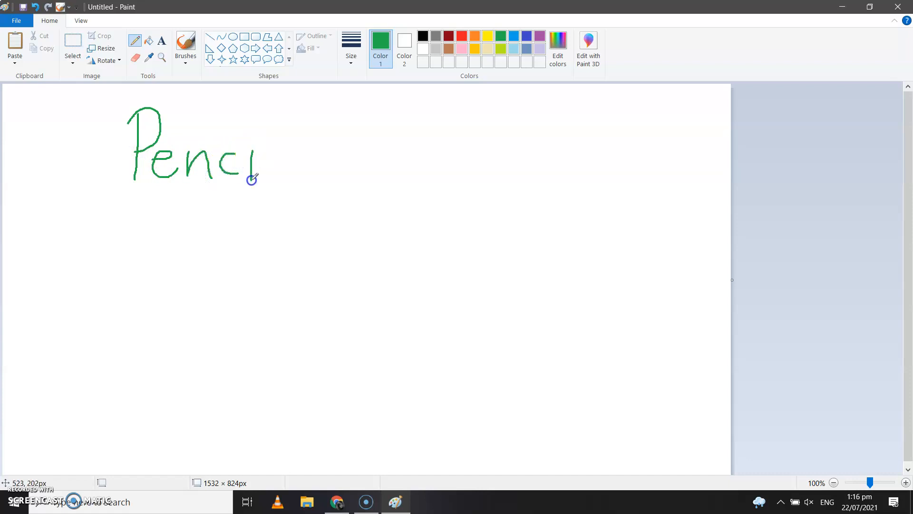
{"action": "mouse_move", "coordinate": [251, 135]}
{"action": "left_mouse_down"}
{"action": "mouse_move", "coordinate": [267, 171]}
{"action": "mouse_move", "coordinate": [266, 114]}
{"action": "mouse_move", "coordinate": [275, 172]}
{"action": "mouse_move", "coordinate": [294, 167]}
{"action": "left_mouse_up"}
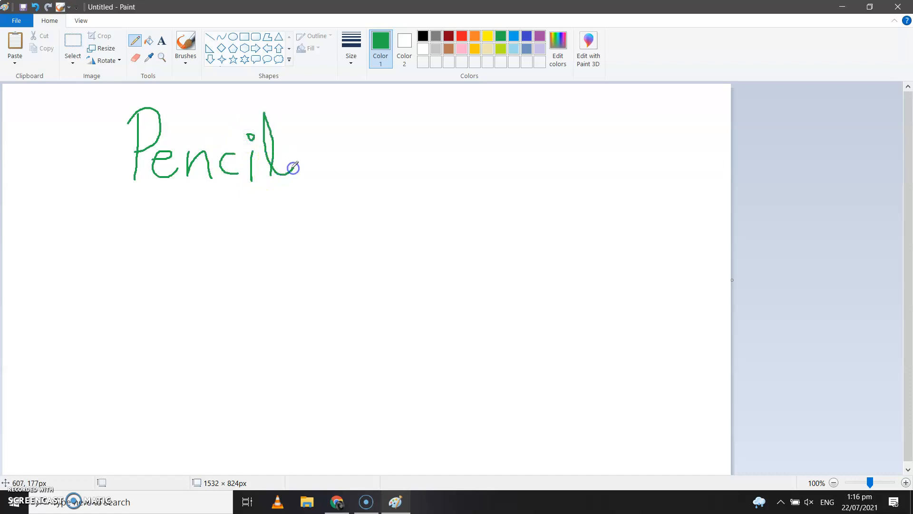
{"action": "left_click_drag", "start_coordinate": [139, 198], "coordinate": [336, 194]}
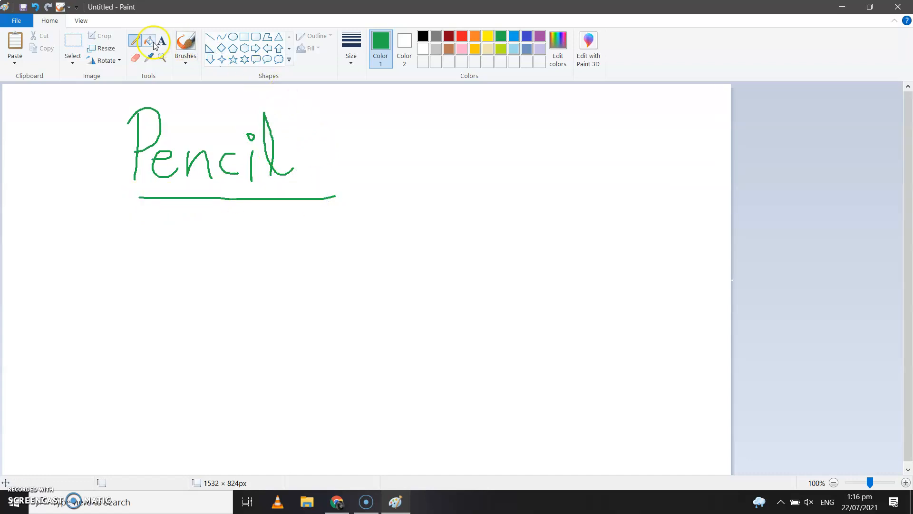
Step: Erase the handwritten word "Pencil" and its underline using the Eraser at its largest size
{"action": "left_click", "coordinate": [137, 58]}
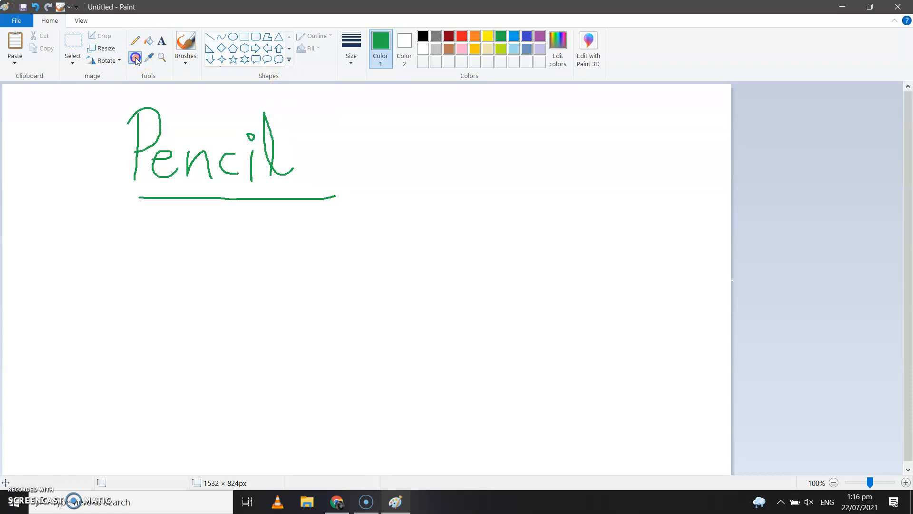
{"action": "left_click", "coordinate": [347, 59]}
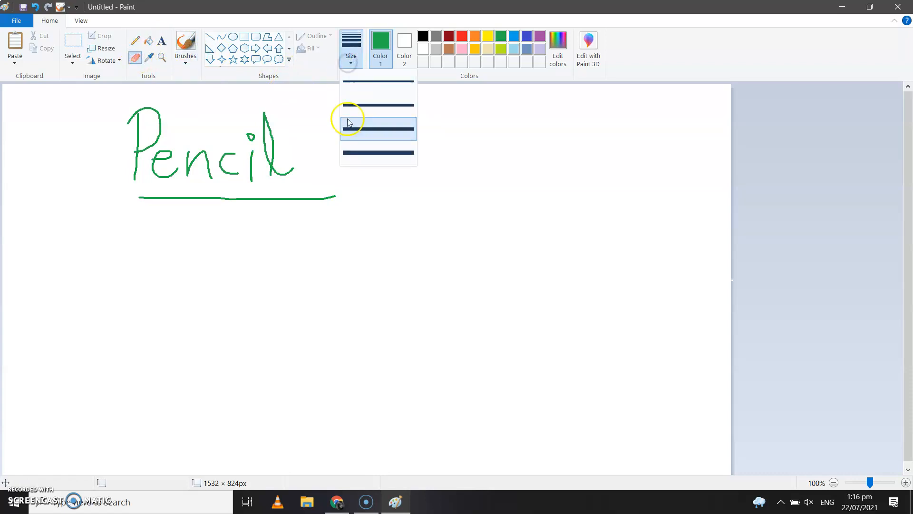
{"action": "left_click", "coordinate": [359, 150]}
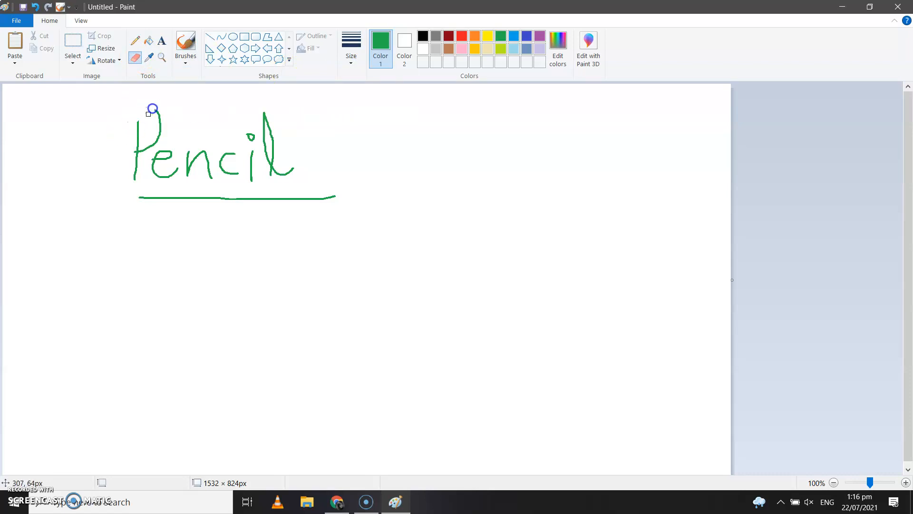
{"action": "mouse_move", "coordinate": [147, 151]}
{"action": "left_mouse_down"}
{"action": "mouse_move", "coordinate": [162, 105]}
{"action": "mouse_move", "coordinate": [153, 96]}
{"action": "mouse_move", "coordinate": [156, 108]}
{"action": "mouse_move", "coordinate": [134, 106]}
{"action": "mouse_move", "coordinate": [131, 198]}
{"action": "mouse_move", "coordinate": [158, 175]}
{"action": "mouse_move", "coordinate": [154, 120]}
{"action": "mouse_move", "coordinate": [195, 189]}
{"action": "mouse_move", "coordinate": [197, 163]}
{"action": "mouse_move", "coordinate": [225, 129]}
{"action": "mouse_move", "coordinate": [263, 172]}
{"action": "mouse_move", "coordinate": [263, 130]}
{"action": "mouse_move", "coordinate": [271, 135]}
{"action": "mouse_move", "coordinate": [269, 146]}
{"action": "mouse_move", "coordinate": [258, 118]}
{"action": "mouse_move", "coordinate": [265, 156]}
{"action": "mouse_move", "coordinate": [266, 133]}
{"action": "mouse_move", "coordinate": [273, 169]}
{"action": "mouse_move", "coordinate": [289, 166]}
{"action": "mouse_move", "coordinate": [270, 171]}
{"action": "mouse_move", "coordinate": [288, 176]}
{"action": "mouse_move", "coordinate": [295, 165]}
{"action": "mouse_move", "coordinate": [249, 185]}
{"action": "mouse_move", "coordinate": [251, 160]}
{"action": "mouse_move", "coordinate": [251, 183]}
{"action": "mouse_move", "coordinate": [220, 167]}
{"action": "mouse_move", "coordinate": [231, 153]}
{"action": "mouse_move", "coordinate": [215, 176]}
{"action": "mouse_move", "coordinate": [197, 155]}
{"action": "mouse_move", "coordinate": [212, 183]}
{"action": "mouse_move", "coordinate": [189, 159]}
{"action": "mouse_move", "coordinate": [188, 173]}
{"action": "mouse_move", "coordinate": [185, 163]}
{"action": "mouse_move", "coordinate": [158, 159]}
{"action": "mouse_move", "coordinate": [171, 174]}
{"action": "mouse_move", "coordinate": [152, 176]}
{"action": "mouse_move", "coordinate": [168, 178]}
{"action": "mouse_move", "coordinate": [134, 201]}
{"action": "mouse_move", "coordinate": [292, 198]}
{"action": "mouse_move", "coordinate": [256, 200]}
{"action": "left_mouse_up"}
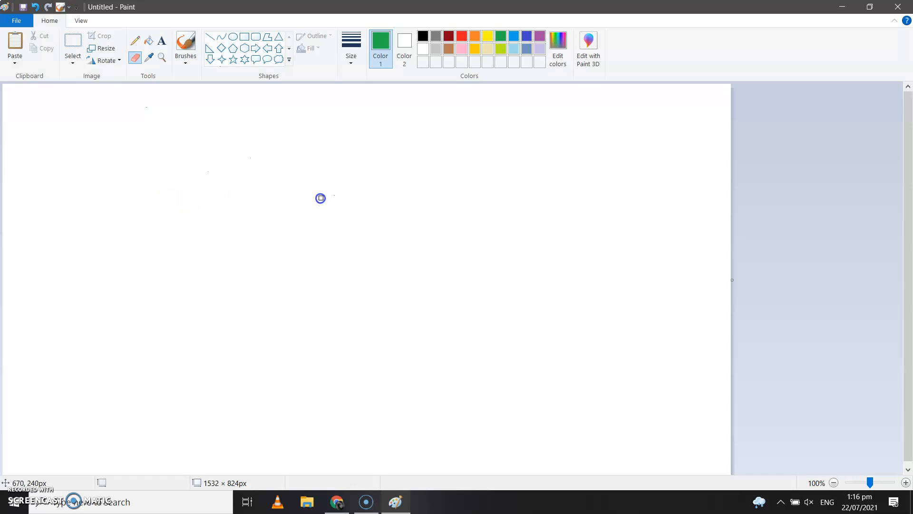
{"action": "left_click_drag", "start_coordinate": [144, 108], "coordinate": [150, 109]}
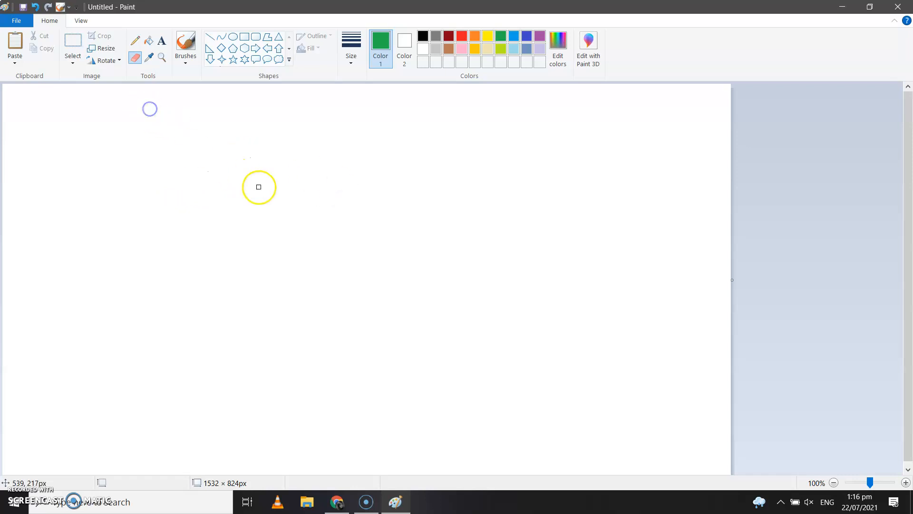
Step: Fill the whole canvas with green using the Fill tool
{"action": "left_click", "coordinate": [148, 42]}
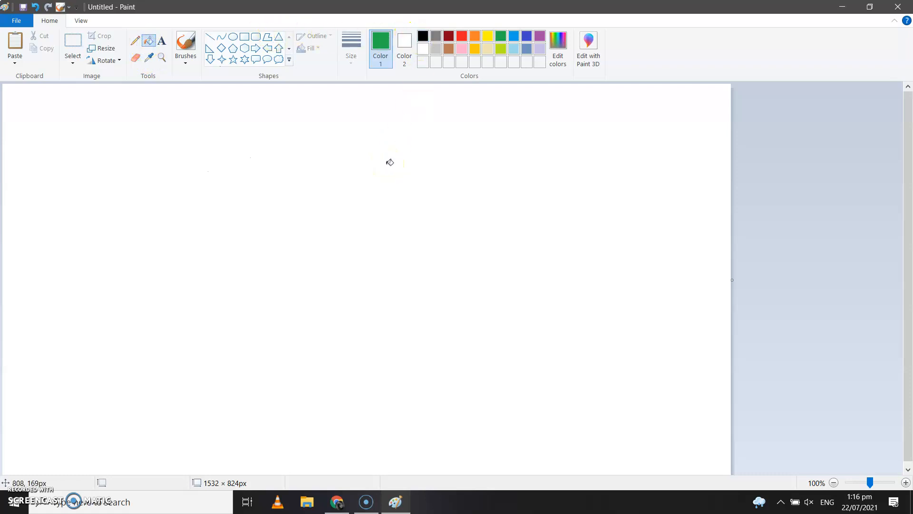
{"action": "left_click", "coordinate": [364, 184]}
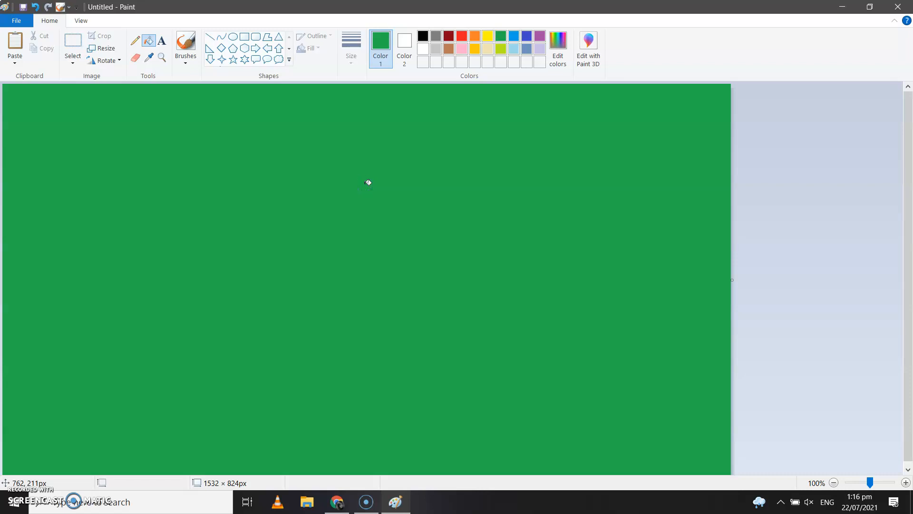
Step: Fill the whole canvas successively with dark red, red, purple and black using the Fill tool
{"action": "left_click", "coordinate": [446, 39]}
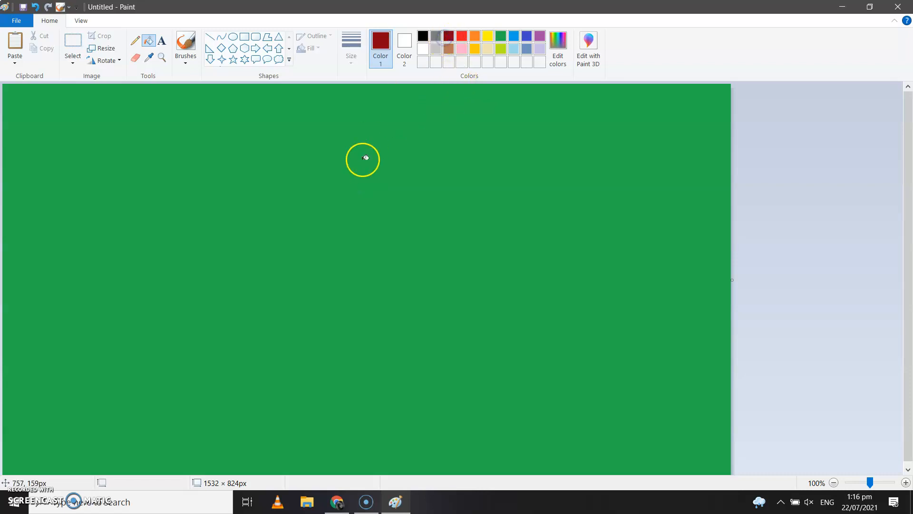
{"action": "left_click", "coordinate": [364, 160]}
{"action": "left_click", "coordinate": [462, 38]}
{"action": "left_click", "coordinate": [397, 152]}
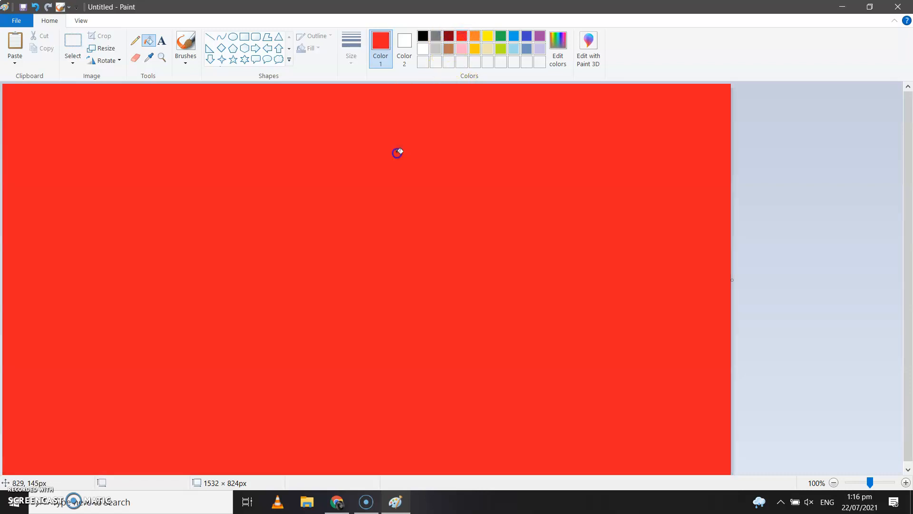
{"action": "left_click", "coordinate": [540, 37]}
{"action": "left_click", "coordinate": [431, 148]}
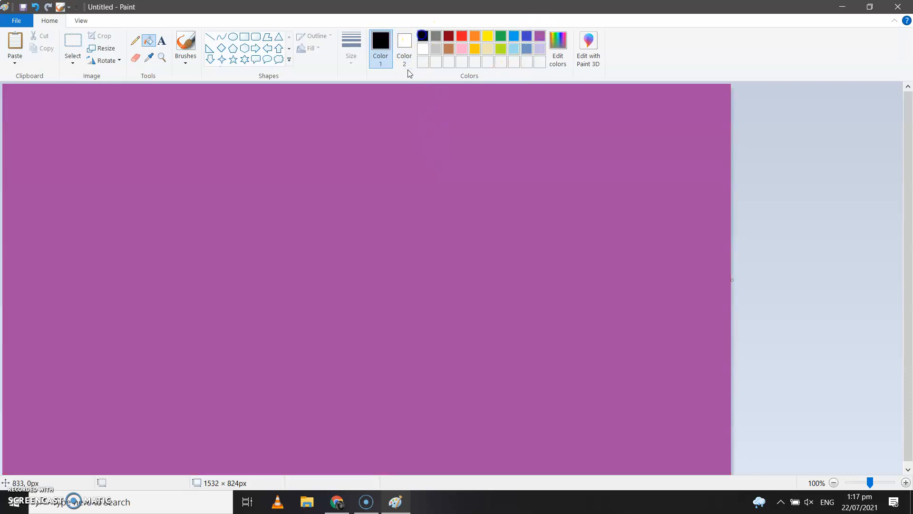
{"action": "left_click", "coordinate": [423, 37]}
{"action": "left_click", "coordinate": [325, 231]}
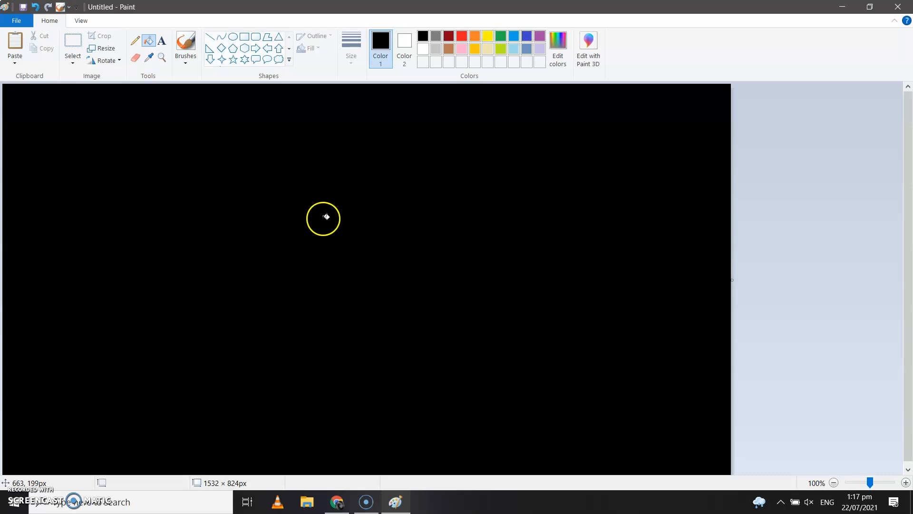
Step: Add a text box near the canvas's upper-left corner and enter a person's full name in yellow
{"action": "left_click", "coordinate": [163, 41]}
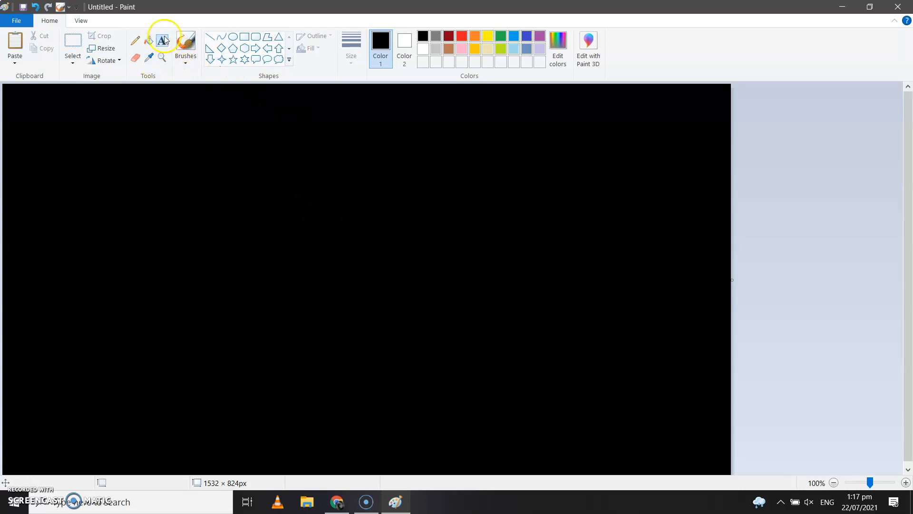
{"action": "left_click", "coordinate": [82, 123]}
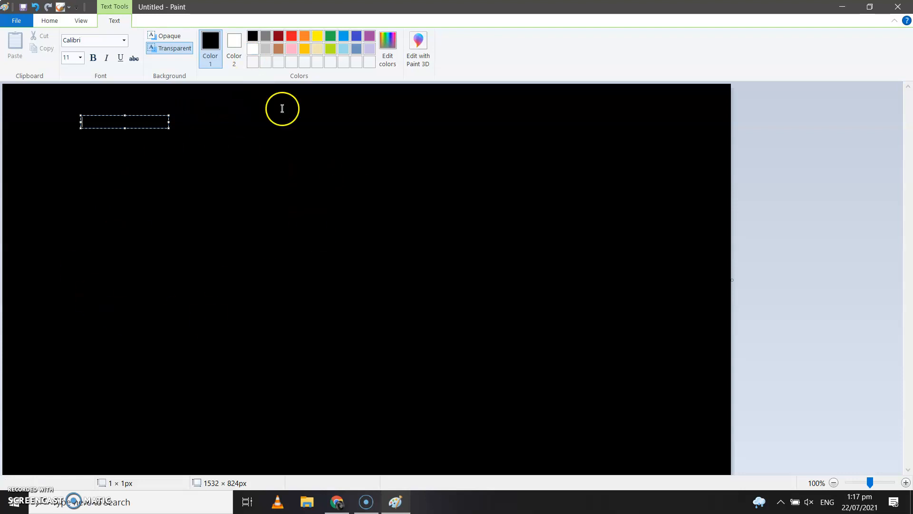
{"action": "left_click", "coordinate": [252, 50]}
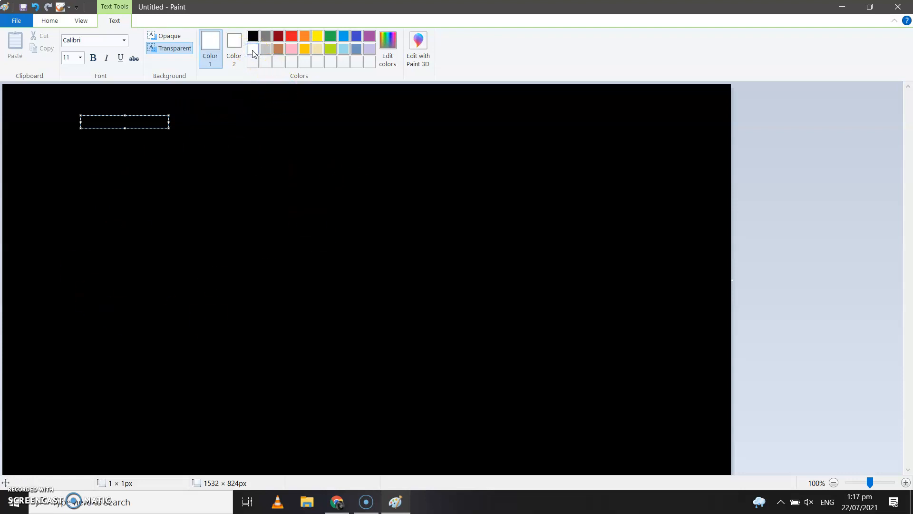
{"action": "left_click", "coordinate": [318, 38]}
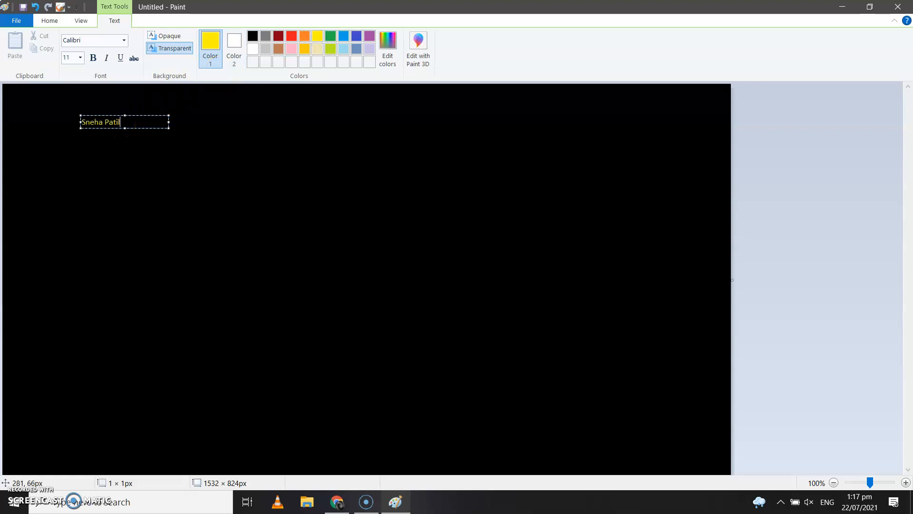
Step: Browse the available fonts, then select the whole name and set its font to Bauhaus 93
{"action": "left_click", "coordinate": [124, 41]}
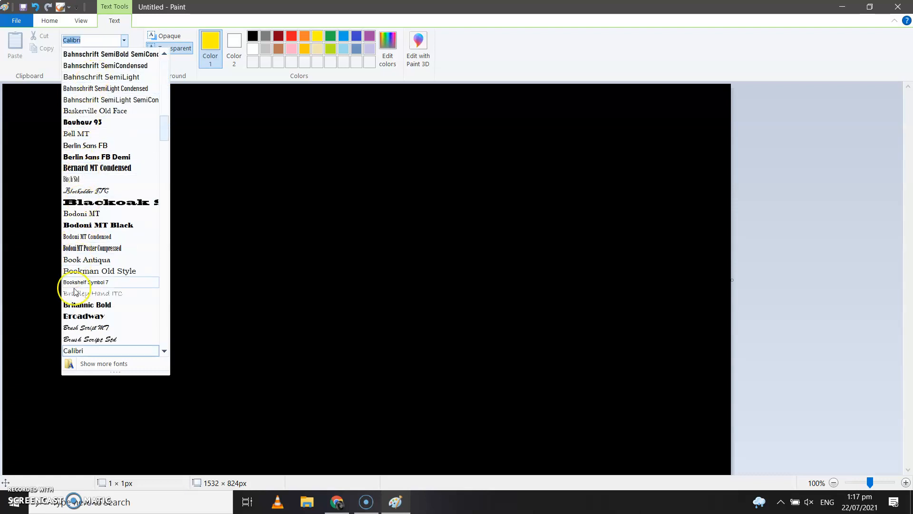
{"action": "scroll", "coordinate": [111, 270], "scroll_direction": "down", "scroll_amount": 2}
{"action": "scroll", "coordinate": [111, 271], "scroll_direction": "down", "scroll_amount": 7}
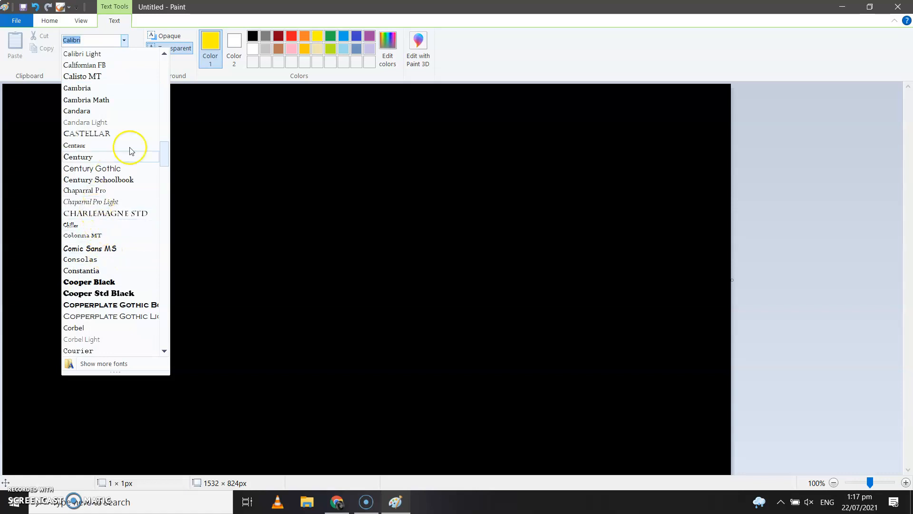
{"action": "left_click", "coordinate": [181, 102]}
{"action": "left_click", "coordinate": [132, 124]}
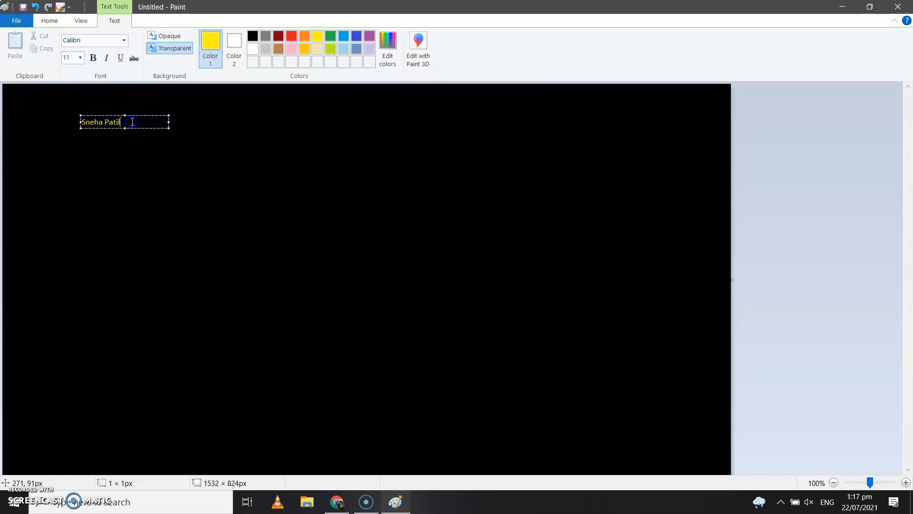
{"action": "key", "text": "ctrl+a"}
{"action": "left_click", "coordinate": [99, 42]}
{"action": "left_click", "coordinate": [122, 41]}
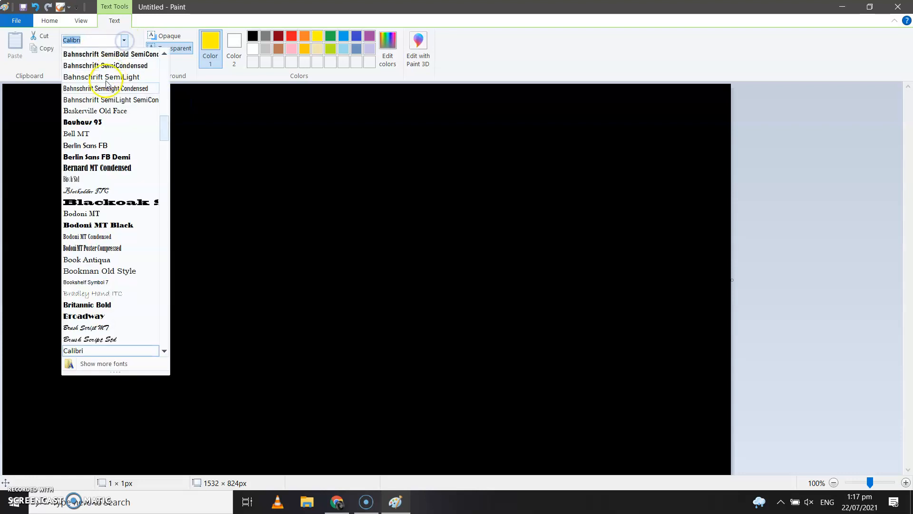
{"action": "left_click", "coordinate": [92, 123]}
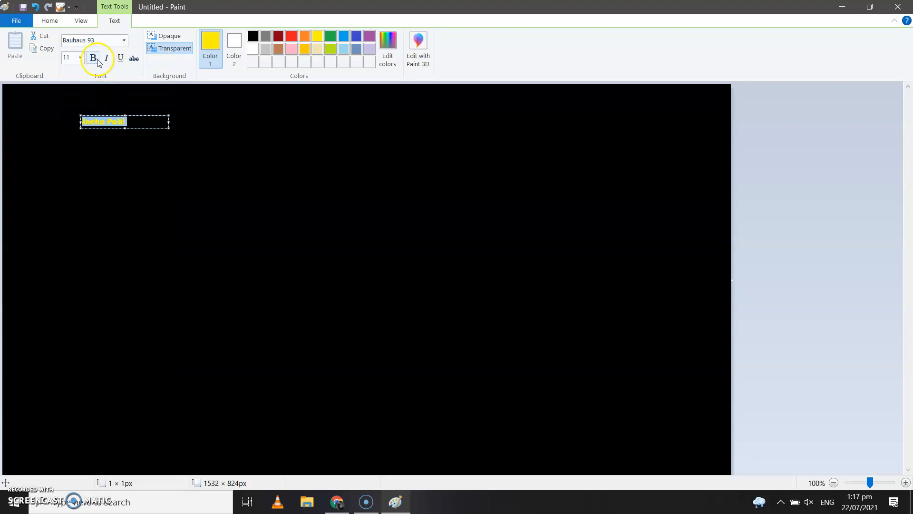
Step: Set the name's font size to 36 and enlarge the text box to about 548 × 275 px
{"action": "left_click", "coordinate": [79, 57]}
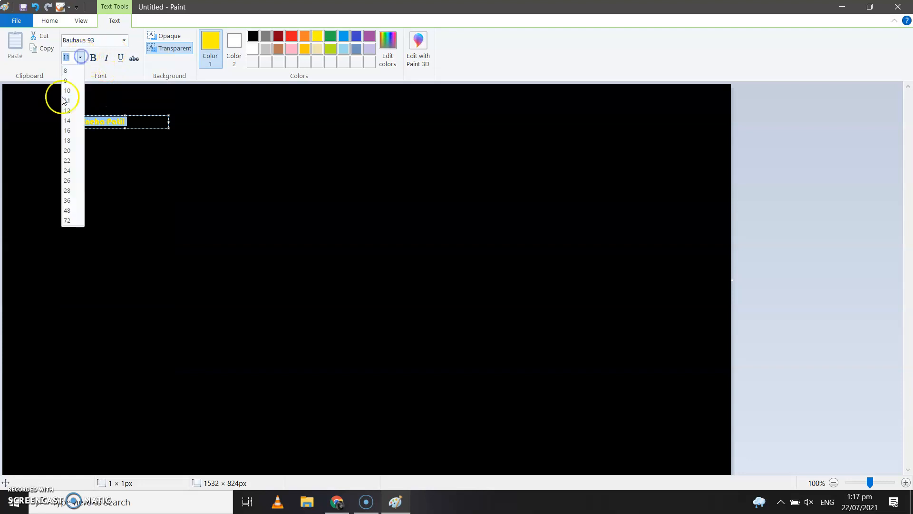
{"action": "left_click", "coordinate": [65, 200]}
{"action": "left_click_drag", "start_coordinate": [167, 127], "coordinate": [339, 243]}
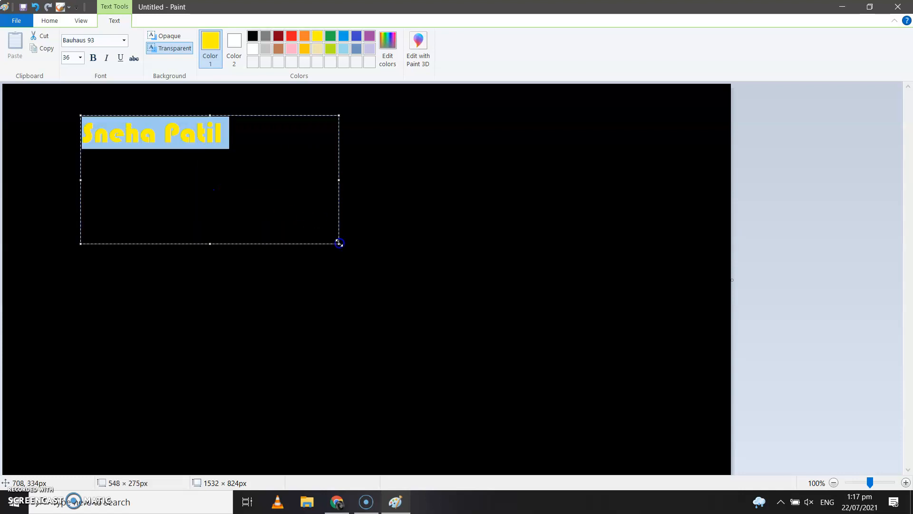
Step: Change the name's font to Algerian and then to Adobe Garamond Pro Bold, and commit the text to the canvas
{"action": "left_click", "coordinate": [109, 40]}
{"action": "left_click", "coordinate": [124, 40]}
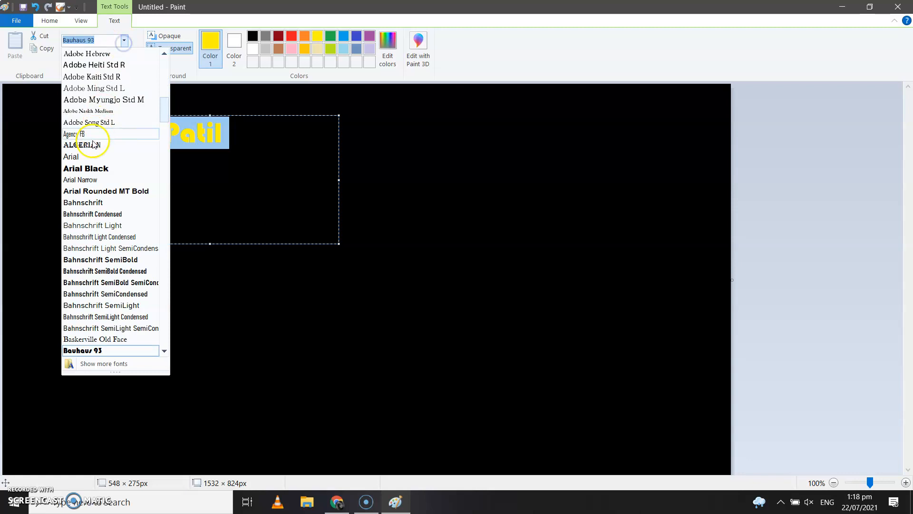
{"action": "left_click", "coordinate": [82, 145]}
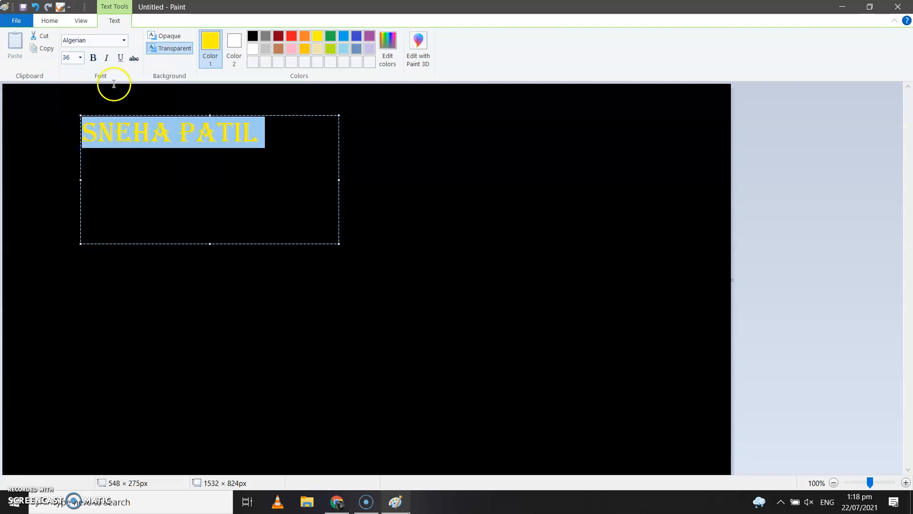
{"action": "left_click", "coordinate": [123, 40]}
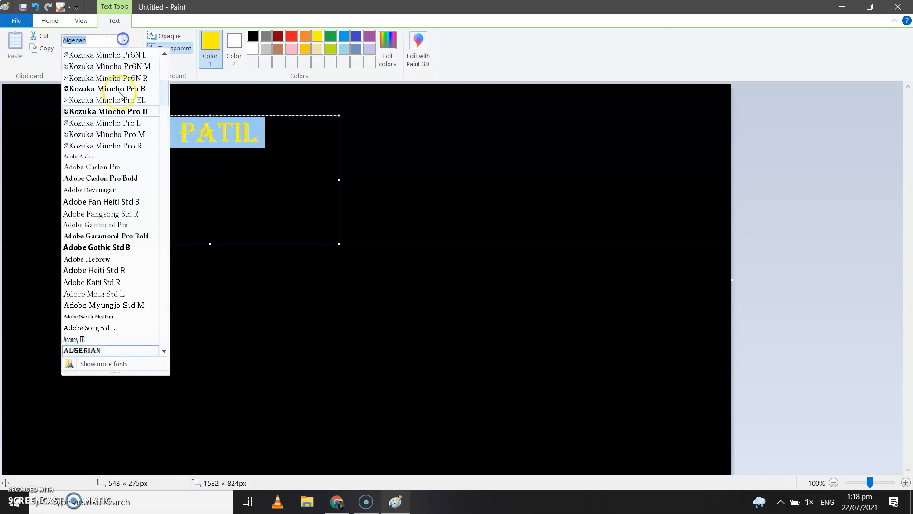
{"action": "left_click", "coordinate": [115, 237]}
{"action": "left_click", "coordinate": [145, 273]}
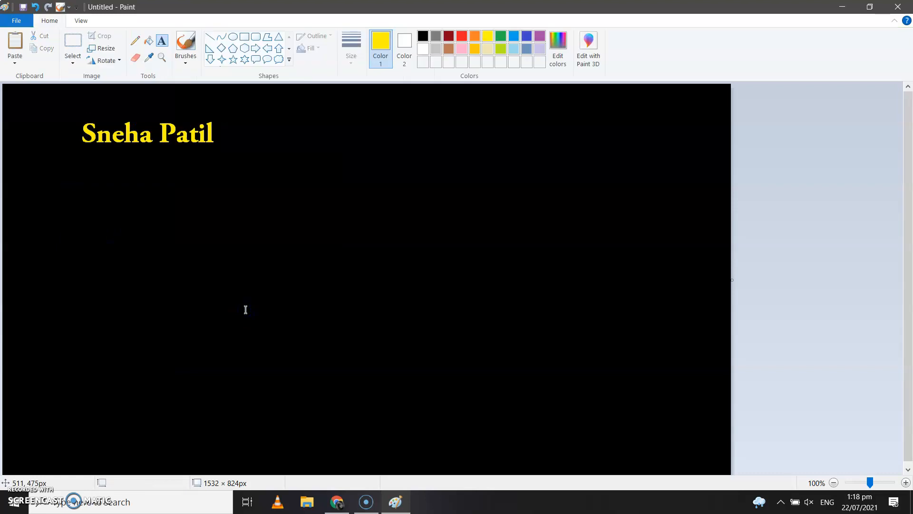
Step: Magnify the area around the name to 200% with the Magnifier
{"action": "left_click", "coordinate": [161, 58]}
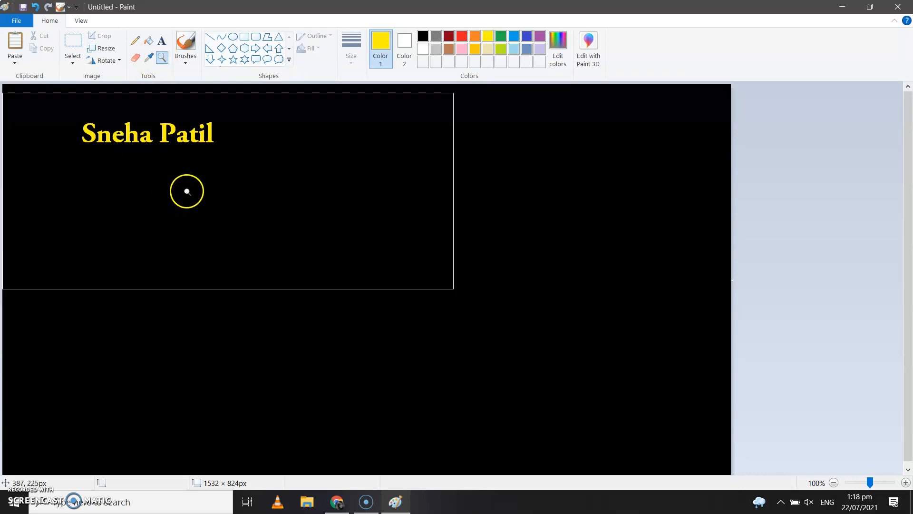
{"action": "left_click", "coordinate": [187, 192]}
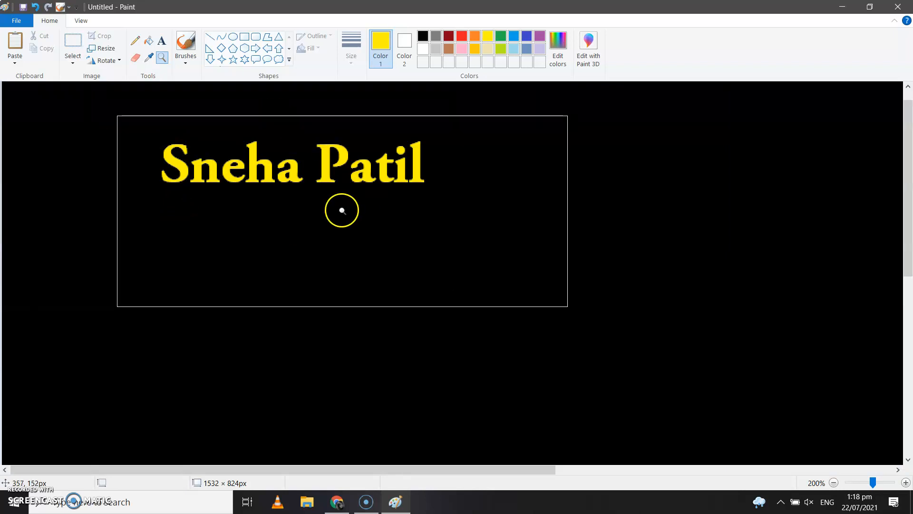
Step: Undo the name text and the black fill, and fill the whole purple canvas with white
{"action": "key", "text": "ctrl+z"}
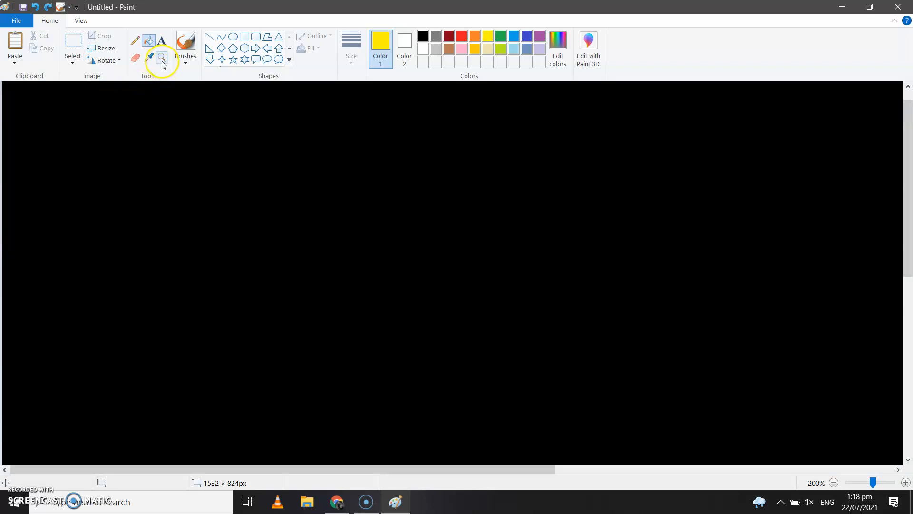
{"action": "key", "text": "ctrl+z"}
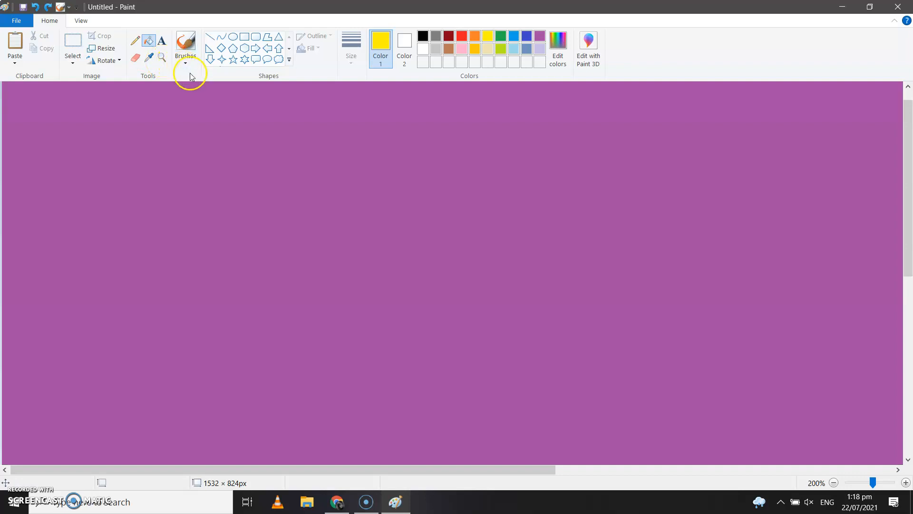
{"action": "left_click", "coordinate": [910, 509]}
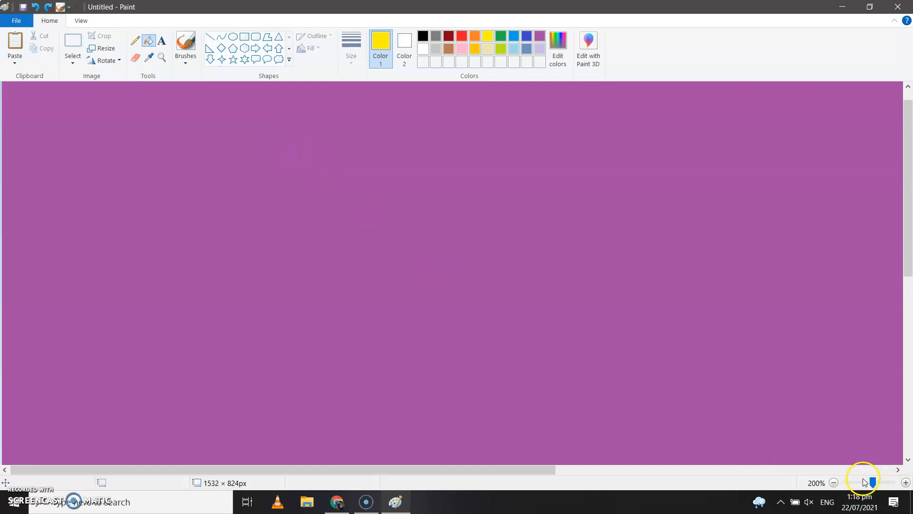
{"action": "left_click", "coordinate": [835, 483]}
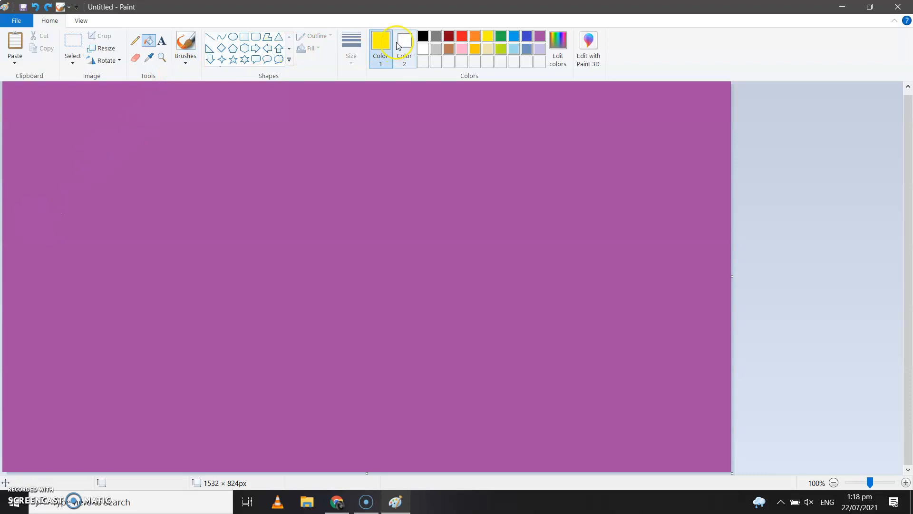
{"action": "left_click", "coordinate": [423, 49]}
{"action": "left_click", "coordinate": [278, 199]}
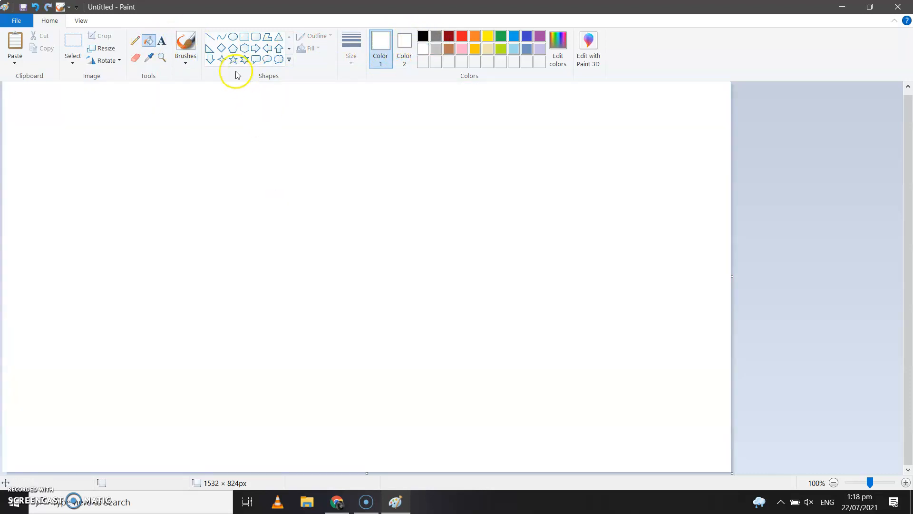
Step: Draw a looping freehand stroke in purple with the basic Brush on the left part of the canvas
{"action": "left_click", "coordinate": [183, 61]}
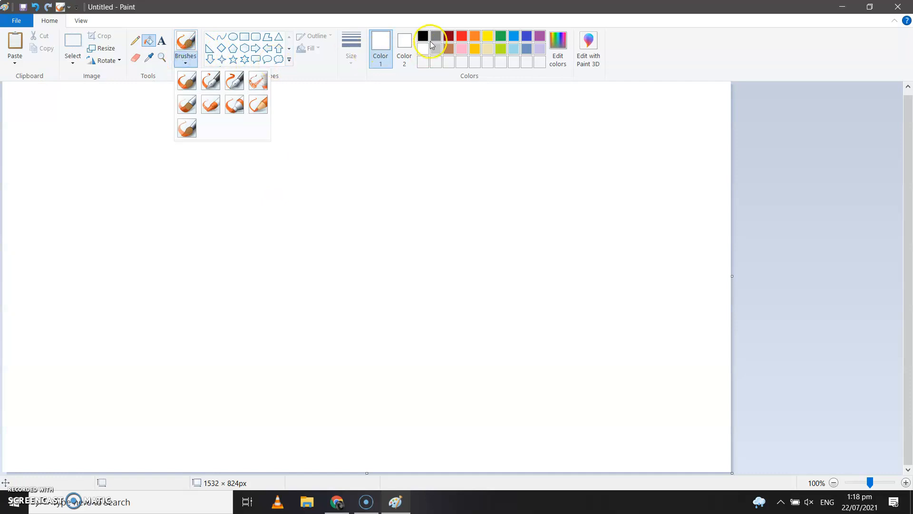
{"action": "left_click", "coordinate": [465, 38]}
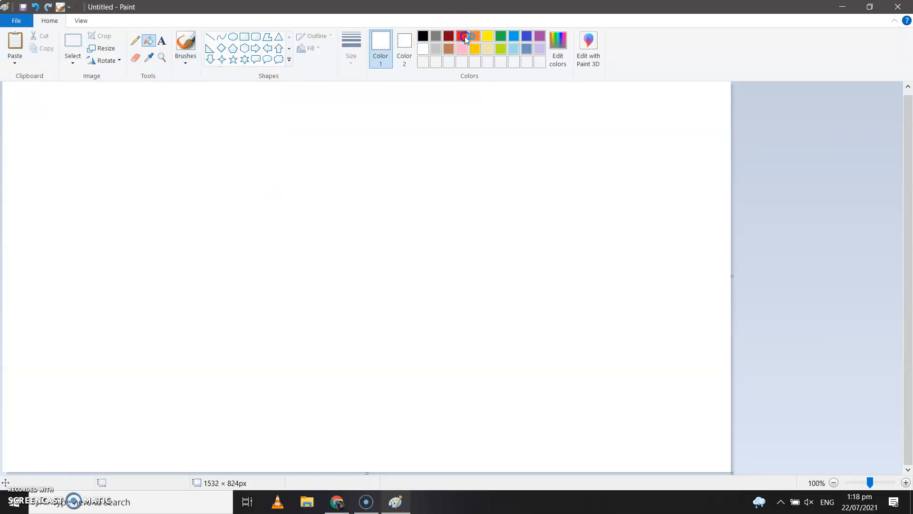
{"action": "left_click", "coordinate": [465, 38]}
{"action": "left_click", "coordinate": [539, 38]}
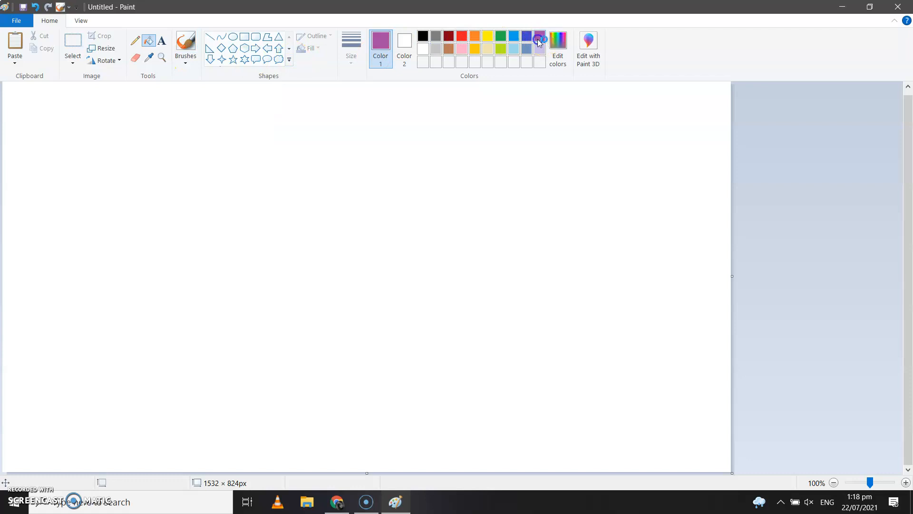
{"action": "left_click", "coordinate": [185, 59]}
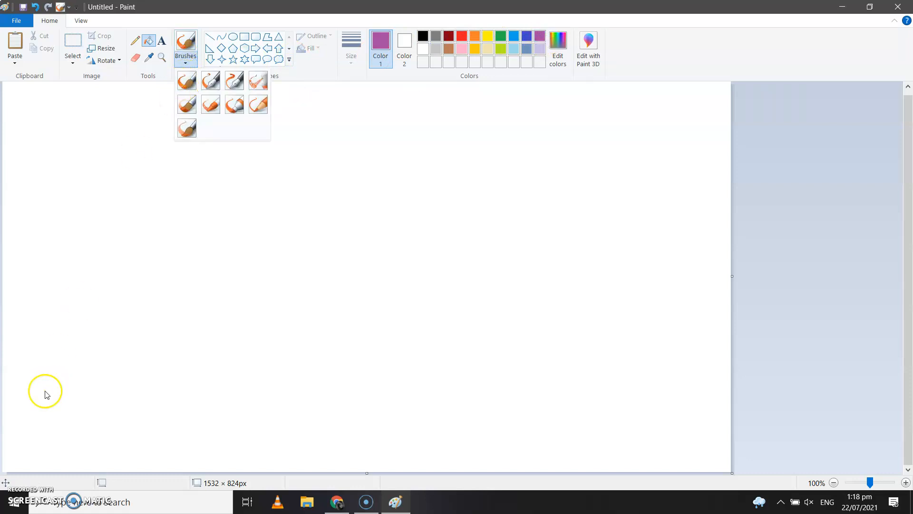
{"action": "left_click", "coordinate": [187, 81]}
{"action": "mouse_move", "coordinate": [108, 163]}
{"action": "left_mouse_down"}
{"action": "mouse_move", "coordinate": [104, 249]}
{"action": "mouse_move", "coordinate": [146, 291]}
{"action": "mouse_move", "coordinate": [181, 230]}
{"action": "mouse_move", "coordinate": [157, 211]}
{"action": "mouse_move", "coordinate": [104, 230]}
{"action": "mouse_move", "coordinate": [99, 281]}
{"action": "mouse_move", "coordinate": [167, 352]}
{"action": "mouse_move", "coordinate": [245, 318]}
{"action": "left_mouse_up"}
Step: Draw a purple spiral beside the looping stroke using Calligraphy brush 1
{"action": "left_click", "coordinate": [187, 58]}
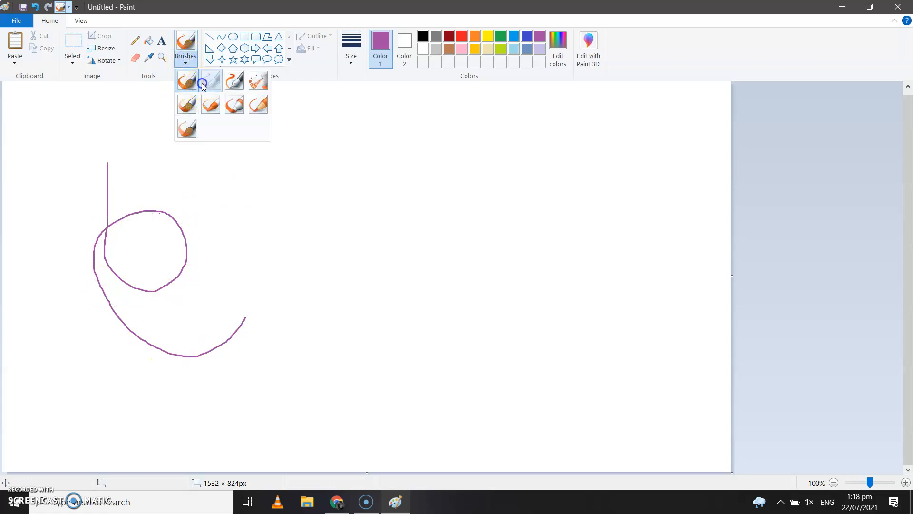
{"action": "left_click", "coordinate": [201, 84]}
{"action": "mouse_move", "coordinate": [264, 165]}
{"action": "left_mouse_down"}
{"action": "mouse_move", "coordinate": [244, 177]}
{"action": "mouse_move", "coordinate": [235, 265]}
{"action": "mouse_move", "coordinate": [267, 288]}
{"action": "mouse_move", "coordinate": [325, 232]}
{"action": "mouse_move", "coordinate": [271, 199]}
{"action": "mouse_move", "coordinate": [264, 206]}
{"action": "mouse_move", "coordinate": [289, 224]}
{"action": "left_mouse_up"}
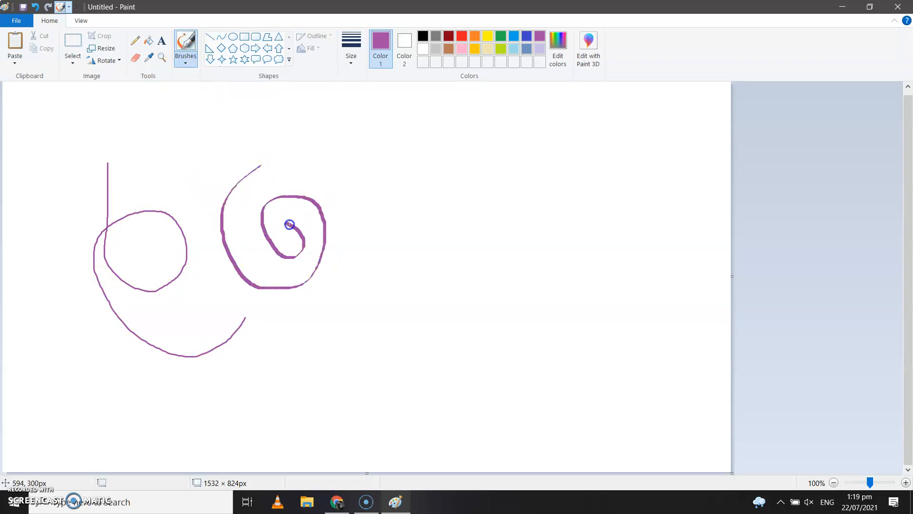
Step: Draw a freehand looped figure to the right of the spiral with Calligraphy brush 2 at the thickest line size
{"action": "left_click", "coordinate": [350, 61]}
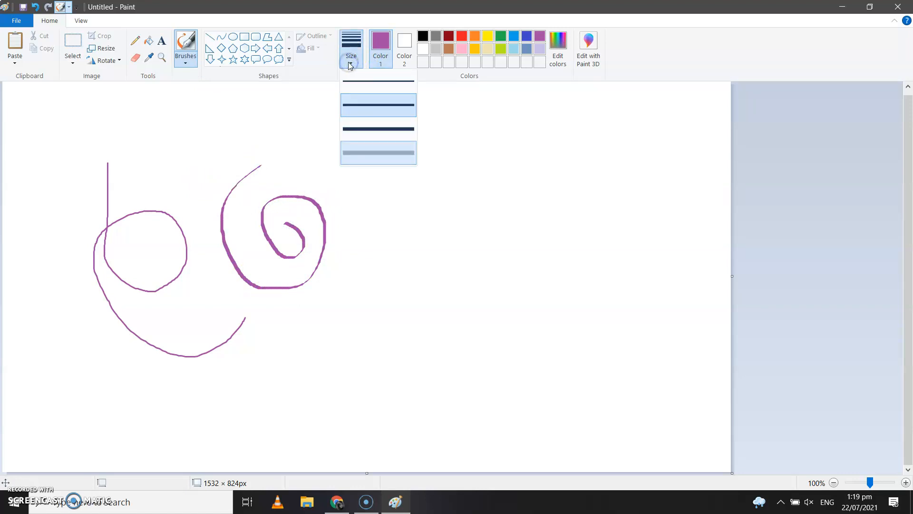
{"action": "left_click", "coordinate": [361, 153]}
{"action": "left_click", "coordinate": [221, 49]}
{"action": "left_click", "coordinate": [191, 62]}
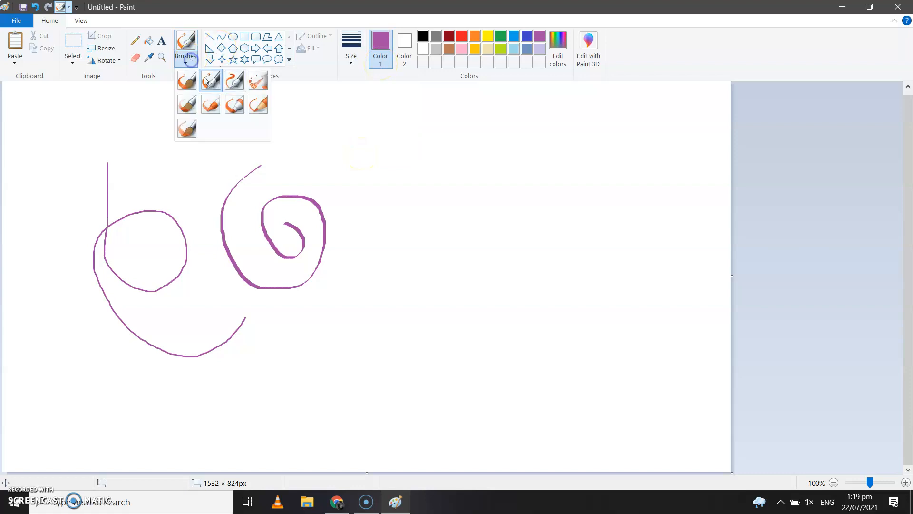
{"action": "left_click", "coordinate": [235, 82]}
{"action": "mouse_move", "coordinate": [387, 213]}
{"action": "left_mouse_down"}
{"action": "mouse_move", "coordinate": [375, 271]}
{"action": "mouse_move", "coordinate": [387, 159]}
{"action": "mouse_move", "coordinate": [415, 254]}
{"action": "mouse_move", "coordinate": [434, 208]}
{"action": "left_mouse_up"}
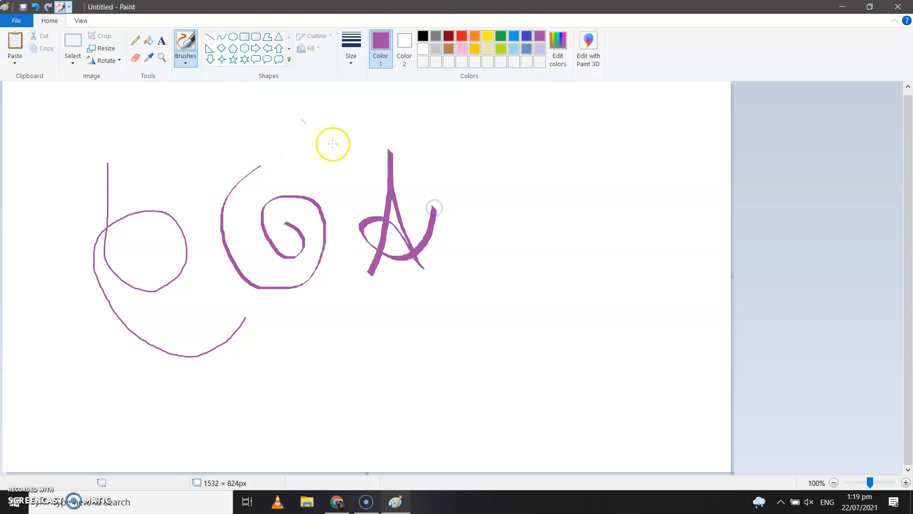
Step: Draw a freehand looped figure with the Airbrush in purple, beside the Calligraphy brush 2 figure
{"action": "left_click", "coordinate": [187, 59]}
{"action": "left_click", "coordinate": [255, 83]}
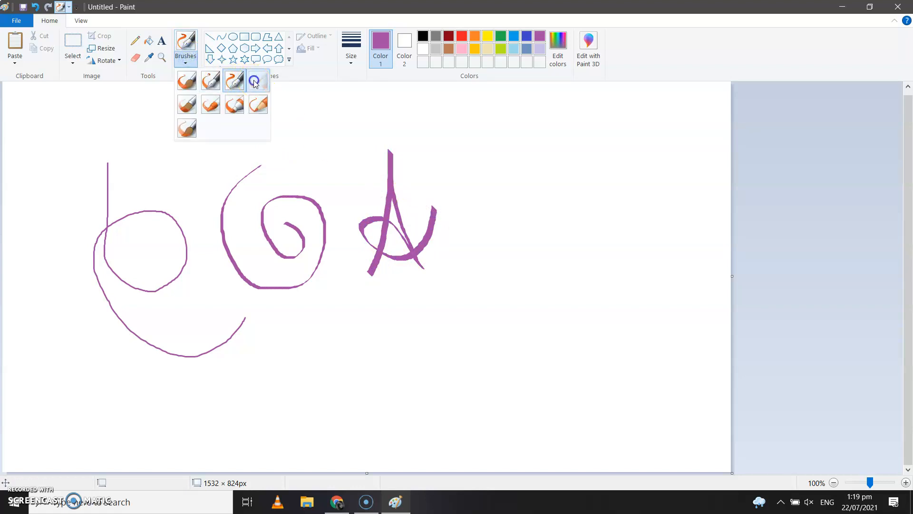
{"action": "mouse_move", "coordinate": [490, 243]}
{"action": "left_mouse_down"}
{"action": "mouse_move", "coordinate": [500, 158]}
{"action": "mouse_move", "coordinate": [500, 227]}
{"action": "mouse_move", "coordinate": [520, 284]}
{"action": "left_mouse_up"}
{"action": "mouse_move", "coordinate": [449, 223]}
{"action": "left_mouse_down"}
{"action": "mouse_move", "coordinate": [474, 211]}
{"action": "mouse_move", "coordinate": [447, 232]}
{"action": "mouse_move", "coordinate": [541, 243]}
{"action": "mouse_move", "coordinate": [530, 198]}
{"action": "mouse_move", "coordinate": [557, 278]}
{"action": "mouse_move", "coordinate": [580, 251]}
{"action": "left_mouse_up"}
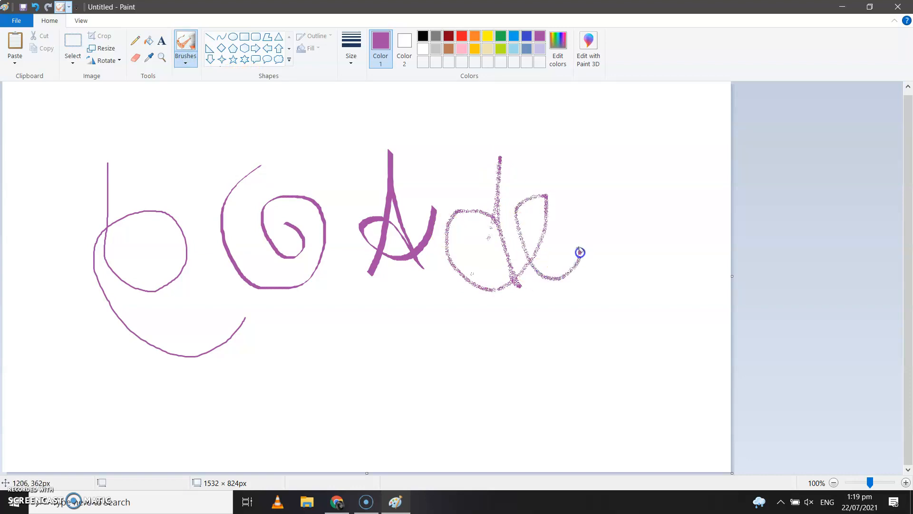
Step: Paint a long purple curve with the Oil brush around the outer side of the first looping stroke
{"action": "left_click", "coordinate": [186, 61]}
{"action": "left_click", "coordinate": [182, 105]}
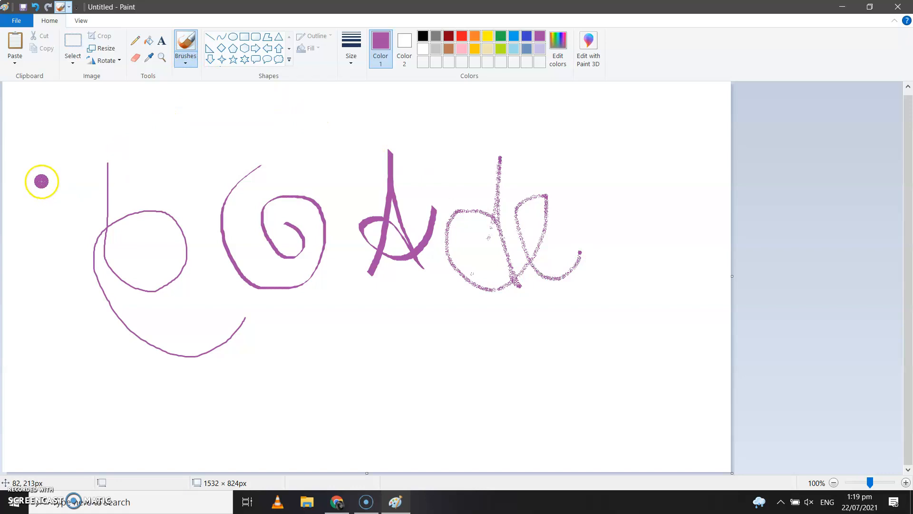
{"action": "mouse_move", "coordinate": [36, 181]}
{"action": "left_mouse_down"}
{"action": "mouse_move", "coordinate": [19, 262]}
{"action": "mouse_move", "coordinate": [33, 329]}
{"action": "mouse_move", "coordinate": [74, 365]}
{"action": "mouse_move", "coordinate": [111, 372]}
{"action": "mouse_move", "coordinate": [156, 356]}
{"action": "left_mouse_up"}
Step: Draw a thick, open angular figure with the Crayon brush in purple below the spiral
{"action": "left_click", "coordinate": [190, 63]}
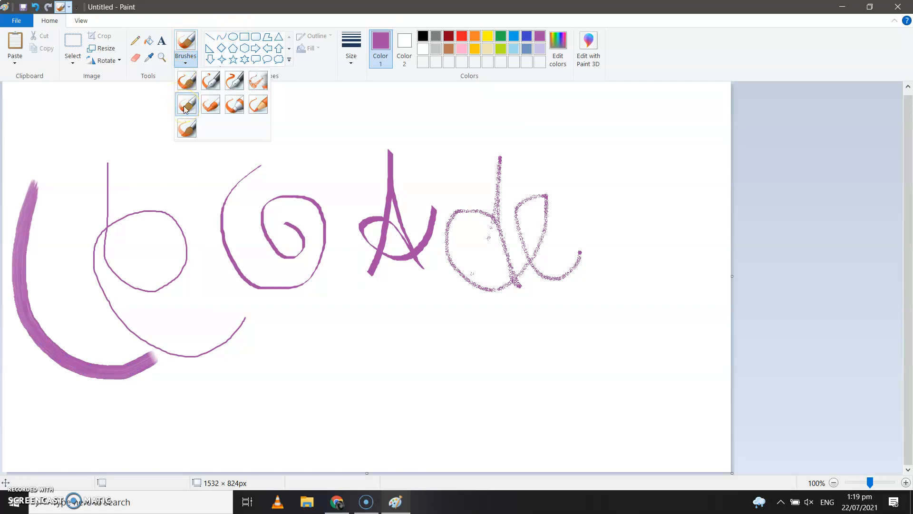
{"action": "left_click", "coordinate": [210, 106]}
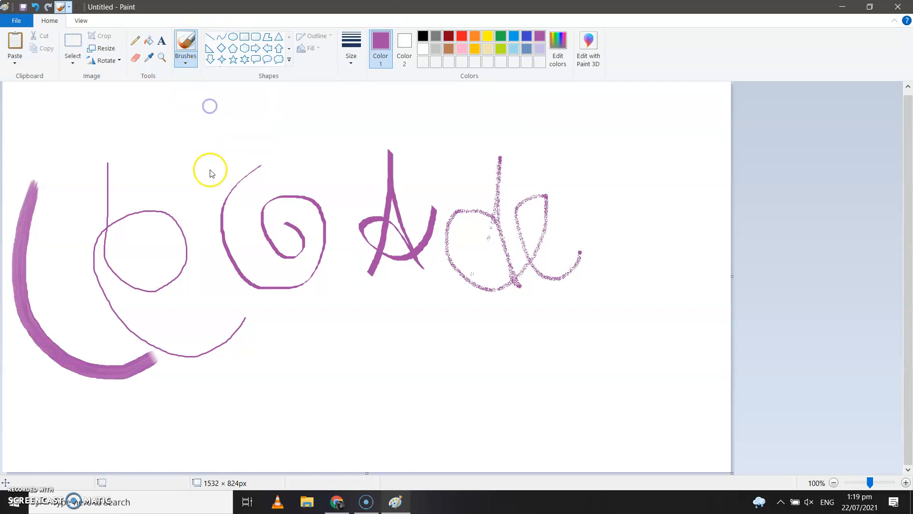
{"action": "left_click_drag", "start_coordinate": [300, 322], "coordinate": [275, 376]}
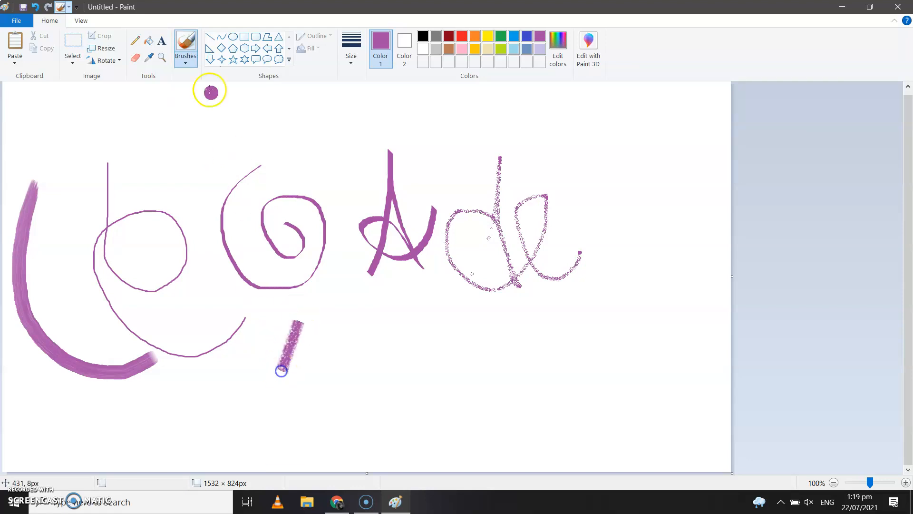
{"action": "left_click", "coordinate": [186, 111]}
{"action": "left_click_drag", "start_coordinate": [328, 404], "coordinate": [294, 319]}
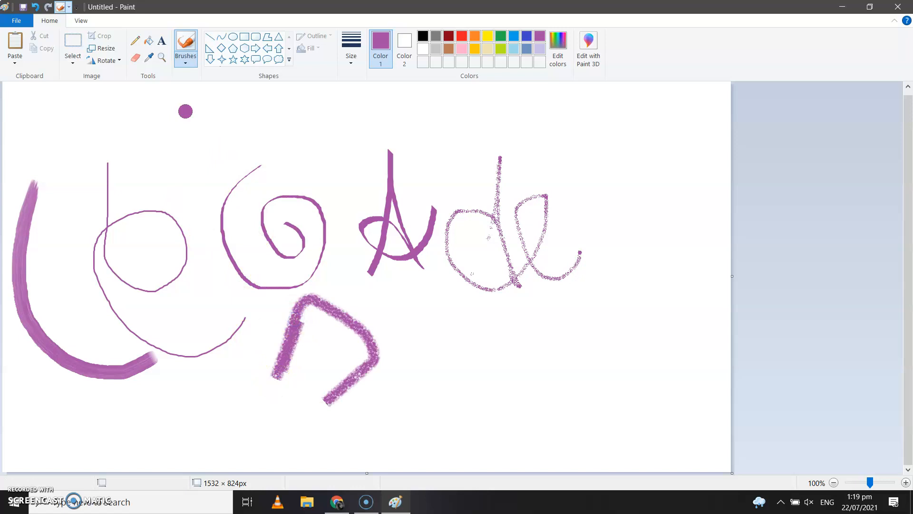
Step: Draw three closed purple loops with the Marker brush, clustered below the airbrushed figure
{"action": "left_click", "coordinate": [187, 60]}
{"action": "left_click", "coordinate": [236, 108]}
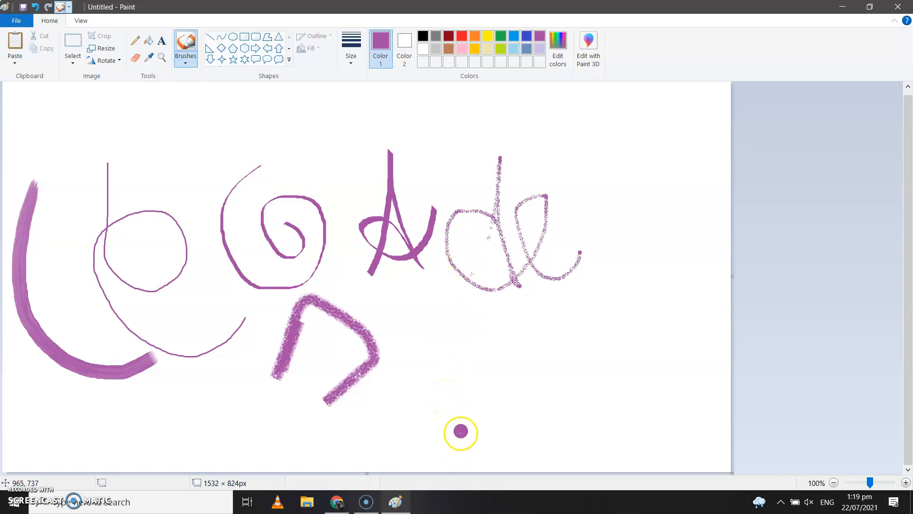
{"action": "mouse_move", "coordinate": [434, 412]}
{"action": "left_mouse_down"}
{"action": "mouse_move", "coordinate": [435, 350]}
{"action": "mouse_move", "coordinate": [461, 429]}
{"action": "mouse_move", "coordinate": [419, 402]}
{"action": "left_mouse_up"}
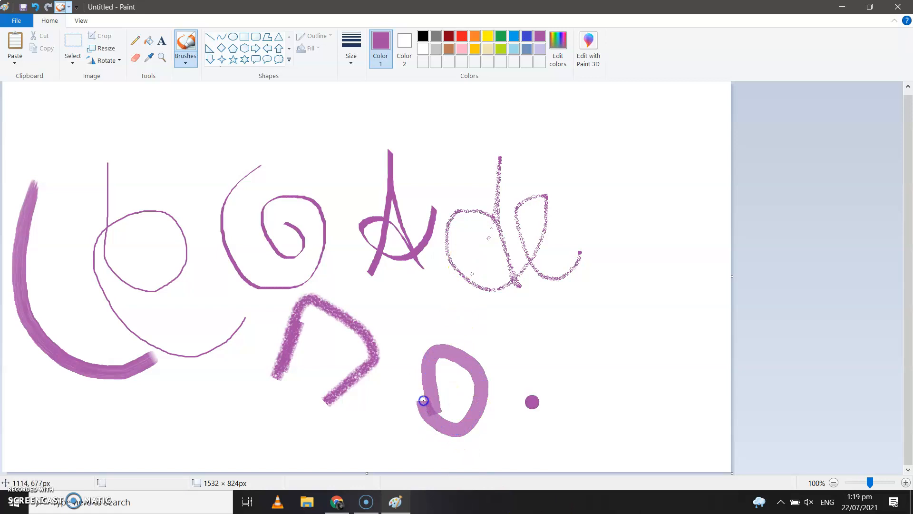
{"action": "left_click_drag", "start_coordinate": [547, 419], "coordinate": [506, 390]}
{"action": "left_click_drag", "start_coordinate": [551, 415], "coordinate": [529, 419]}
{"action": "mouse_move", "coordinate": [470, 333]}
{"action": "left_mouse_down"}
{"action": "mouse_move", "coordinate": [469, 264]}
{"action": "mouse_move", "coordinate": [509, 343]}
{"action": "mouse_move", "coordinate": [477, 333]}
{"action": "left_mouse_up"}
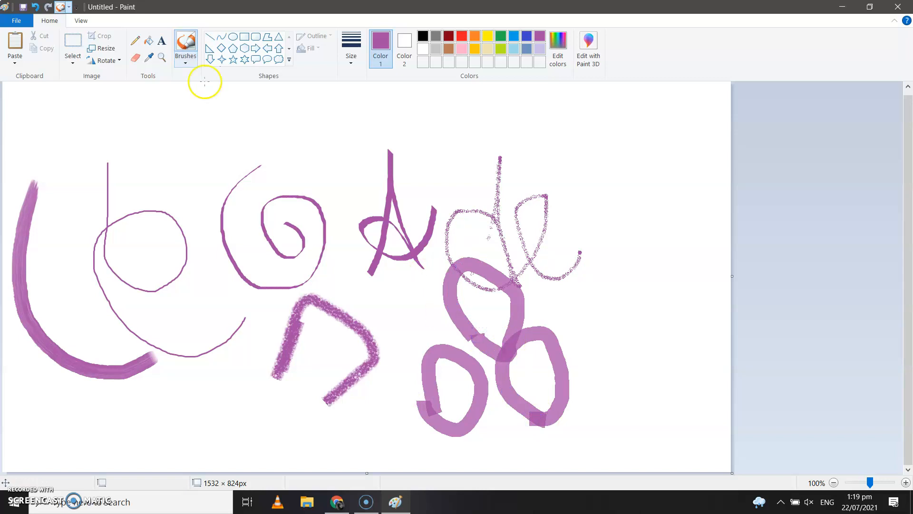
Step: Draw a thin looped stroke with the Natural pencil brush beyond the airbrushed figure, near the canvas's right edge
{"action": "left_click", "coordinate": [185, 58]}
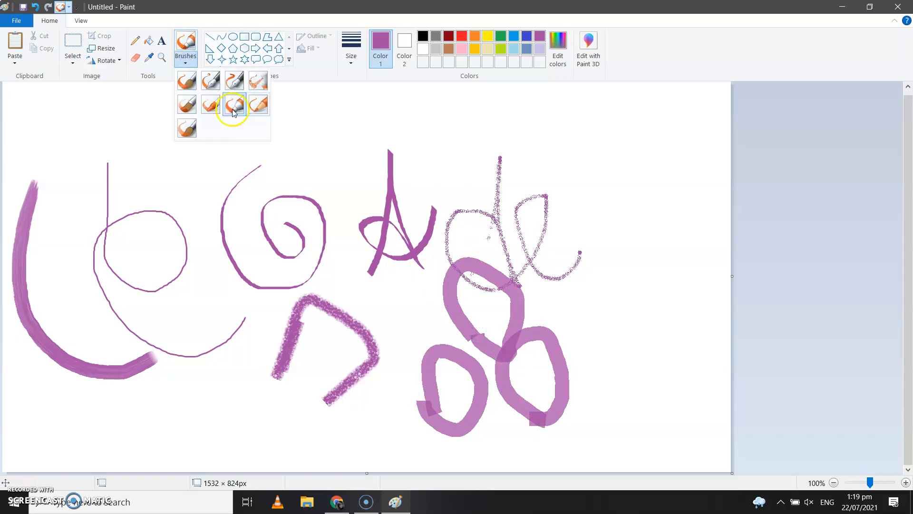
{"action": "left_click", "coordinate": [265, 107]}
{"action": "mouse_move", "coordinate": [590, 142]}
{"action": "left_mouse_down"}
{"action": "mouse_move", "coordinate": [620, 241]}
{"action": "mouse_move", "coordinate": [660, 219]}
{"action": "left_mouse_up"}
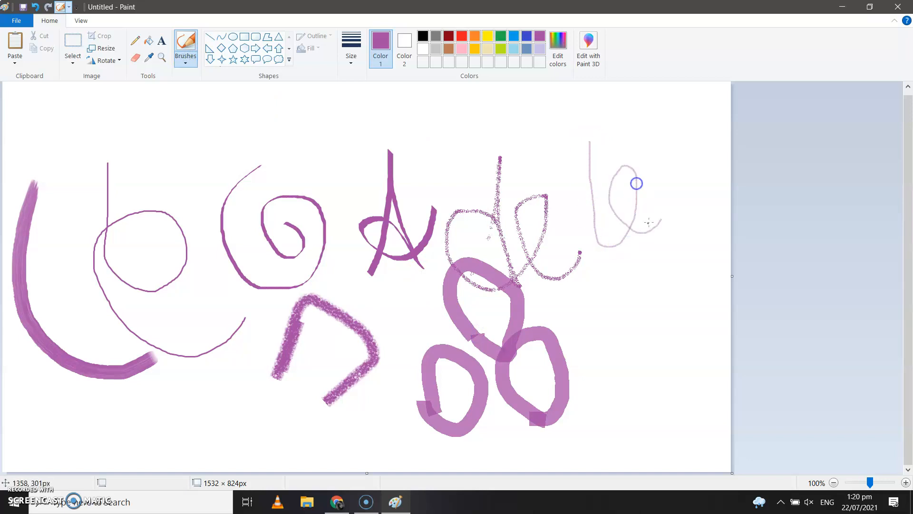
Step: Paint a wavy, looping purple stroke with the Watercolor brush above the spiral
{"action": "left_click", "coordinate": [191, 59]}
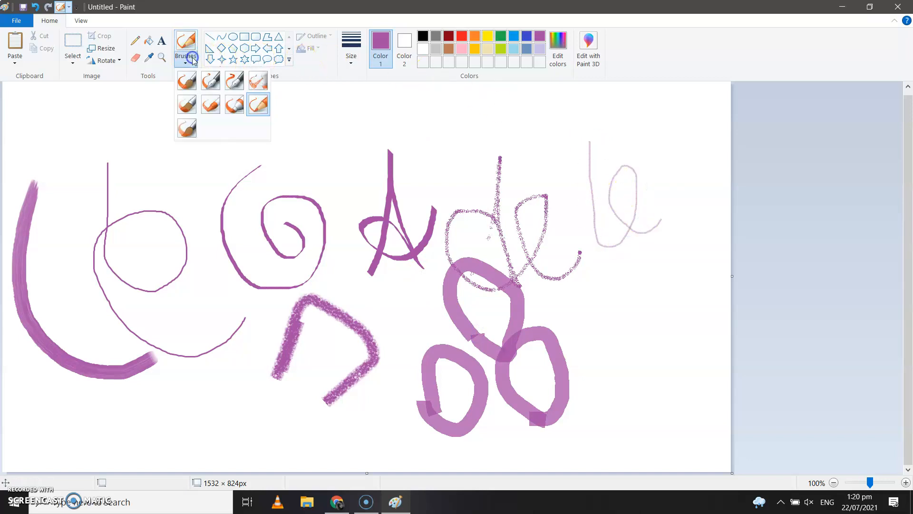
{"action": "left_click", "coordinate": [182, 135]}
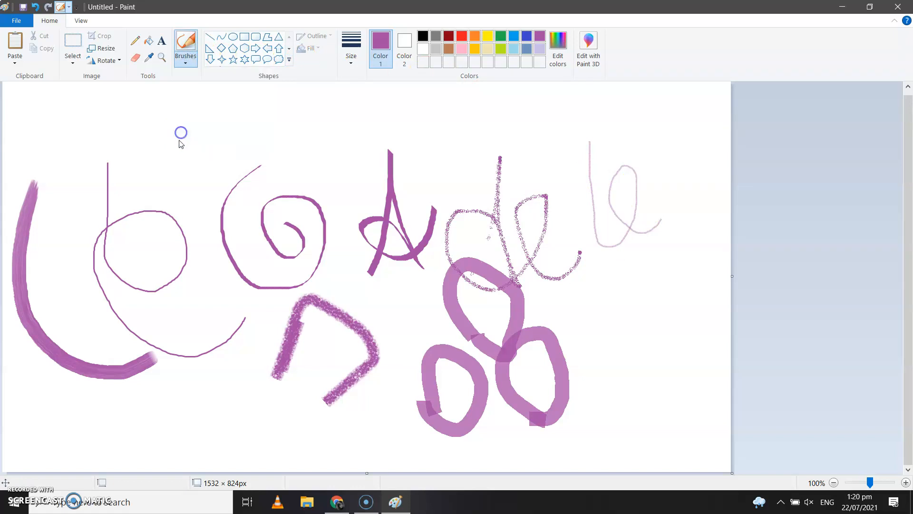
{"action": "mouse_move", "coordinate": [183, 166]}
{"action": "left_mouse_down"}
{"action": "mouse_move", "coordinate": [220, 92]}
{"action": "mouse_move", "coordinate": [320, 187]}
{"action": "mouse_move", "coordinate": [367, 138]}
{"action": "mouse_move", "coordinate": [447, 130]}
{"action": "left_mouse_up"}
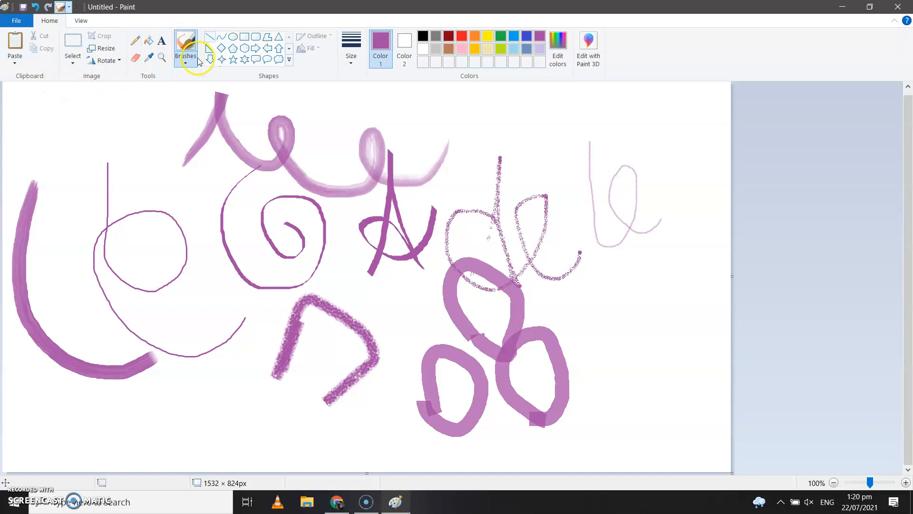
Step: Draw an oval about 138 × 152 px, a pentagon and a rounded rectangle about 174 × 152 px along the canvas's upper edge
{"action": "left_click", "coordinate": [232, 37]}
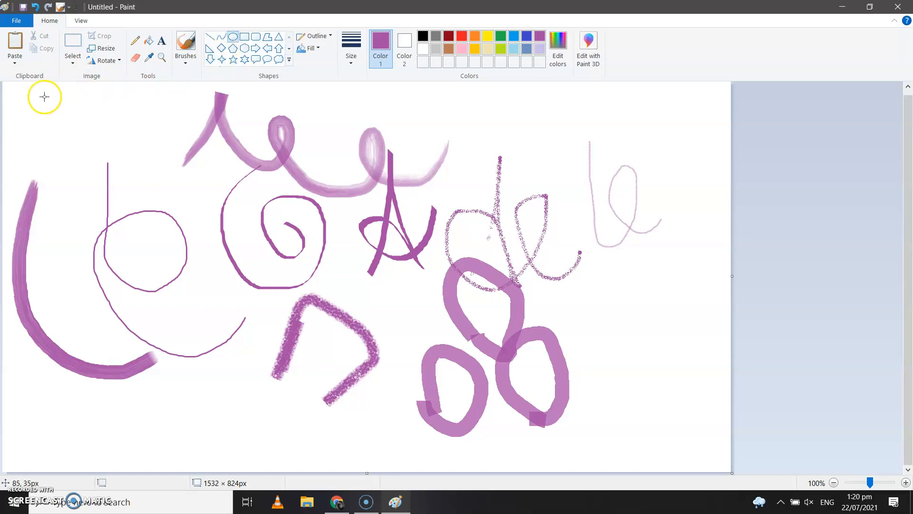
{"action": "left_click_drag", "start_coordinate": [41, 100], "coordinate": [103, 167]}
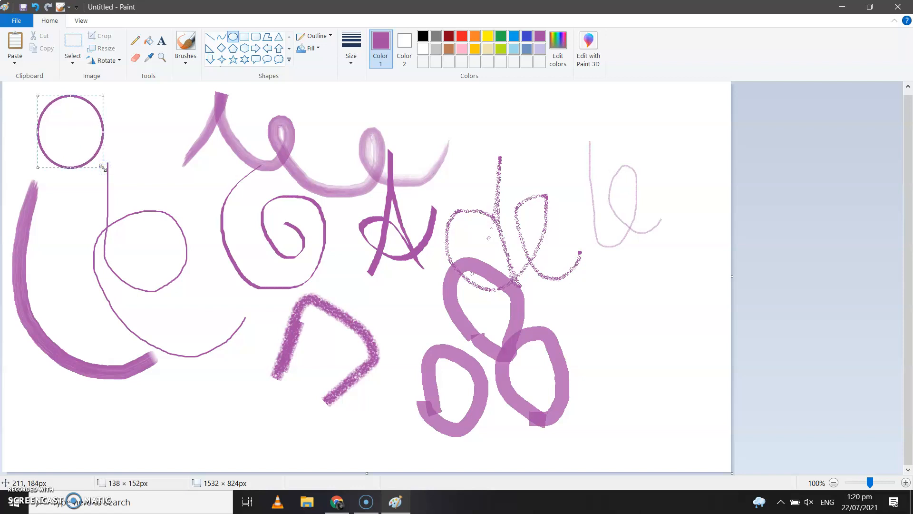
{"action": "left_click", "coordinate": [232, 48]}
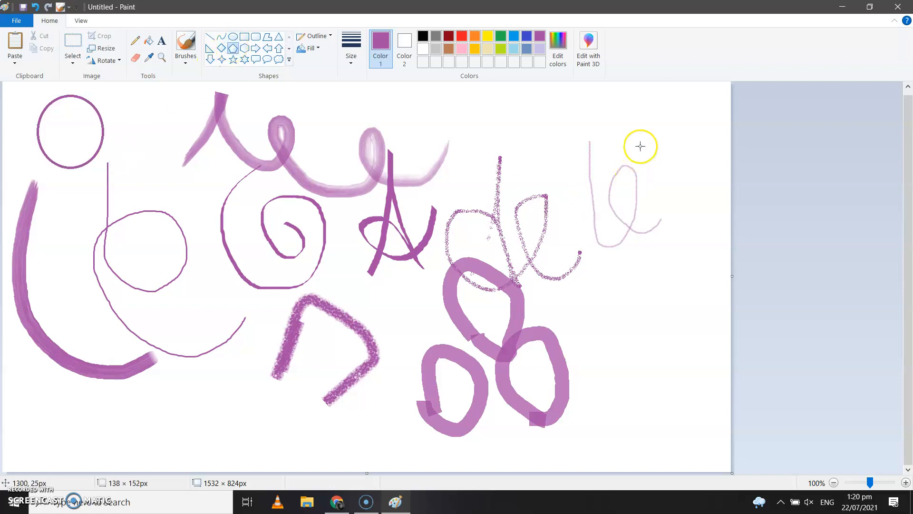
{"action": "left_click_drag", "start_coordinate": [620, 91], "coordinate": [709, 184]}
{"action": "left_click", "coordinate": [256, 39]}
{"action": "left_click_drag", "start_coordinate": [465, 94], "coordinate": [548, 167]}
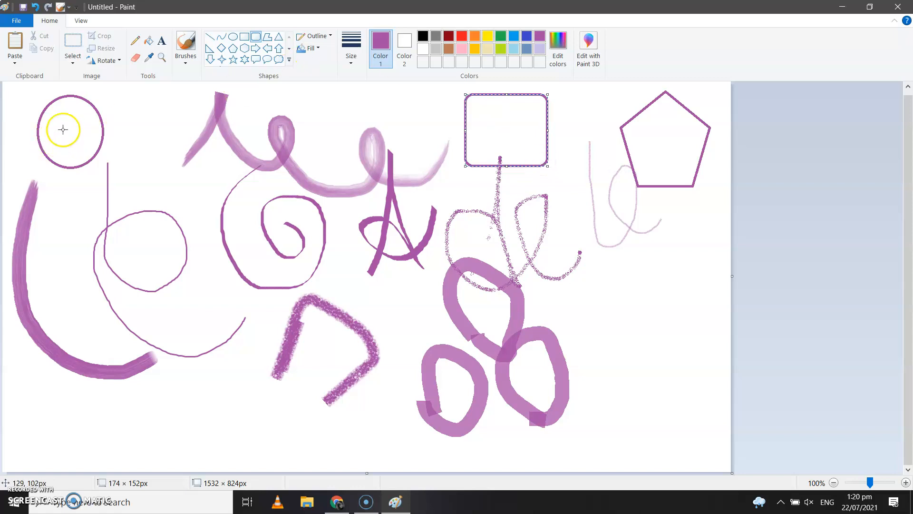
Step: Fill the oval with red and the rounded rectangle with lime
{"action": "left_click", "coordinate": [150, 42]}
{"action": "left_click", "coordinate": [464, 36]}
{"action": "left_click", "coordinate": [82, 129]}
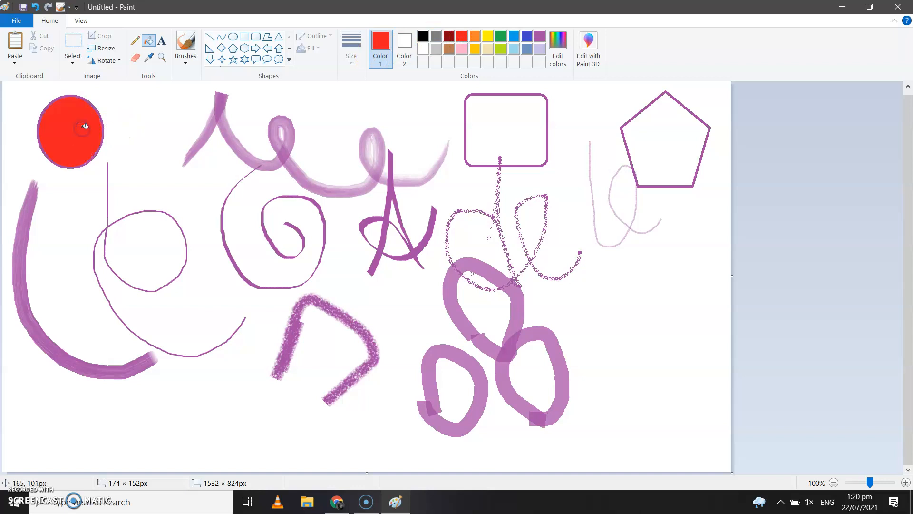
{"action": "left_click", "coordinate": [501, 50]}
{"action": "left_click", "coordinate": [499, 117]}
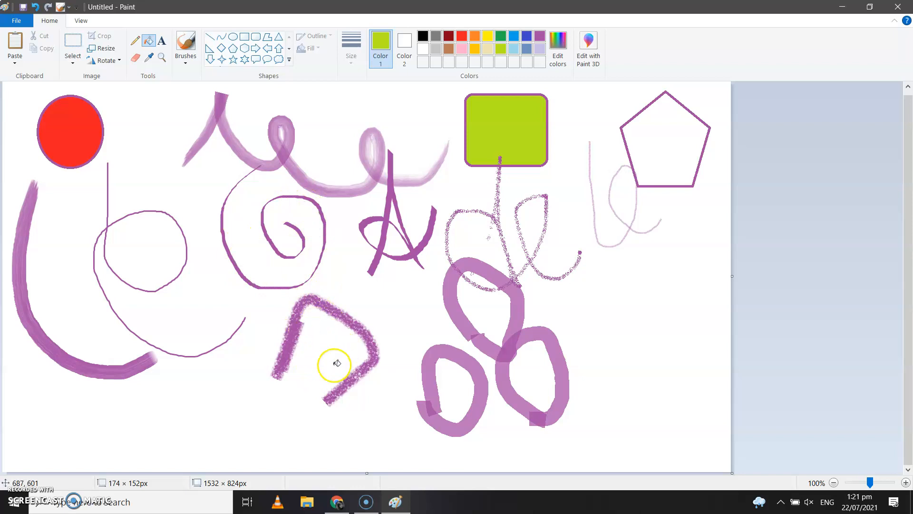
Step: Try to fill the open crayon figure with lime, and undo that fill
{"action": "left_click", "coordinate": [316, 350]}
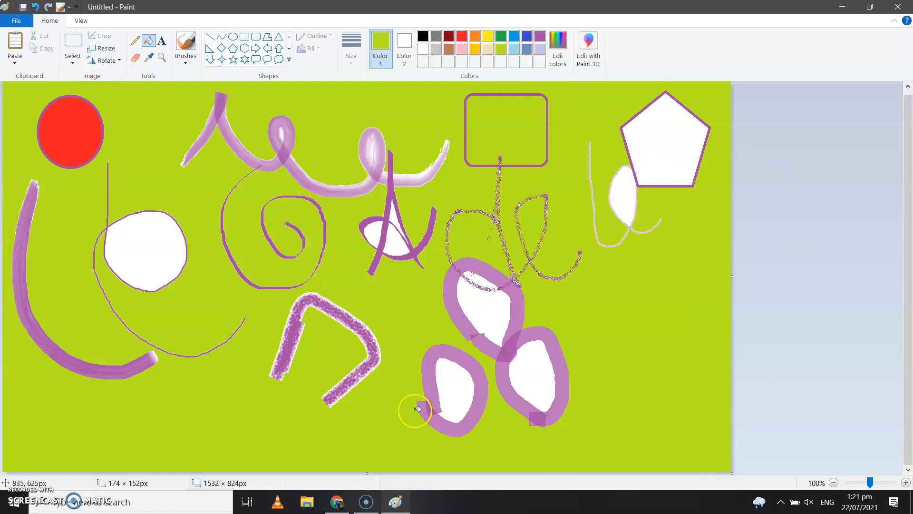
{"action": "key", "text": "ctrl+z"}
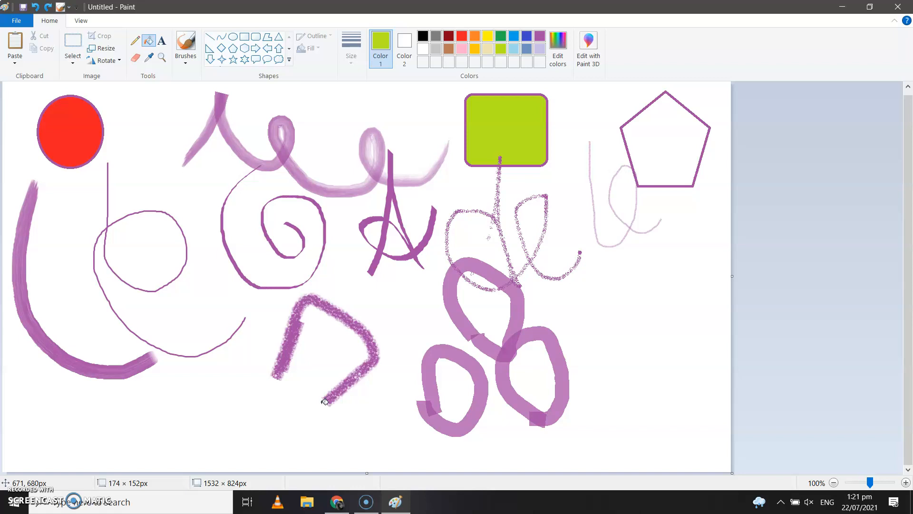
Step: Fill the marker loops and the enclosed areas of the natural pencil, Calligraphy brush 2 and basic brush figures with lime
{"action": "left_click", "coordinate": [483, 306]}
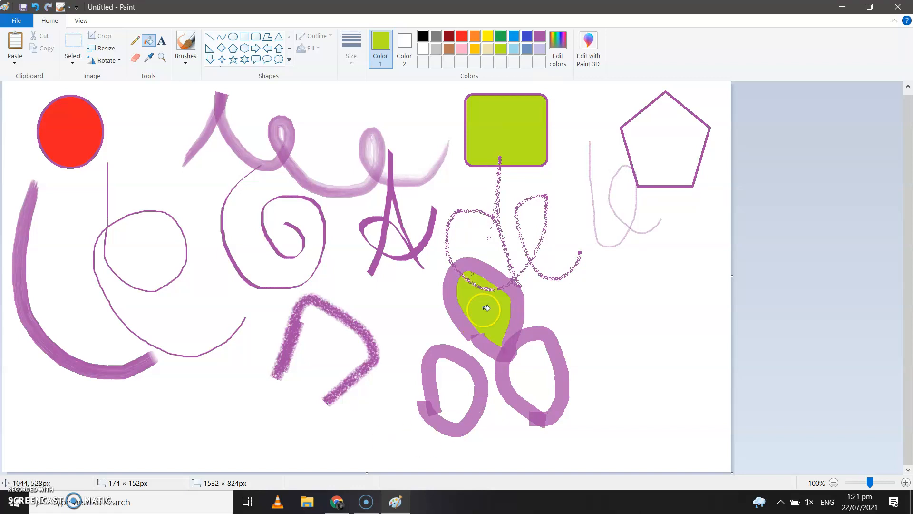
{"action": "left_click", "coordinate": [534, 365]}
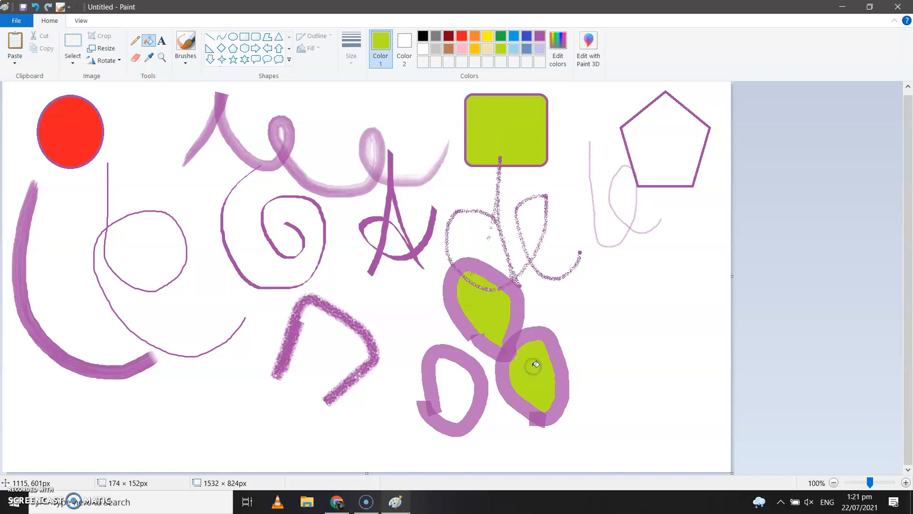
{"action": "left_click", "coordinate": [452, 384]}
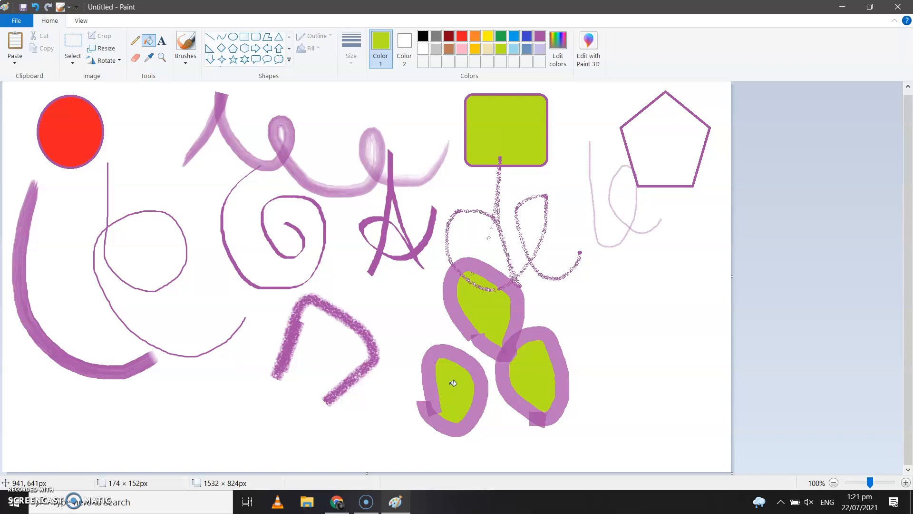
{"action": "left_click", "coordinate": [623, 195]}
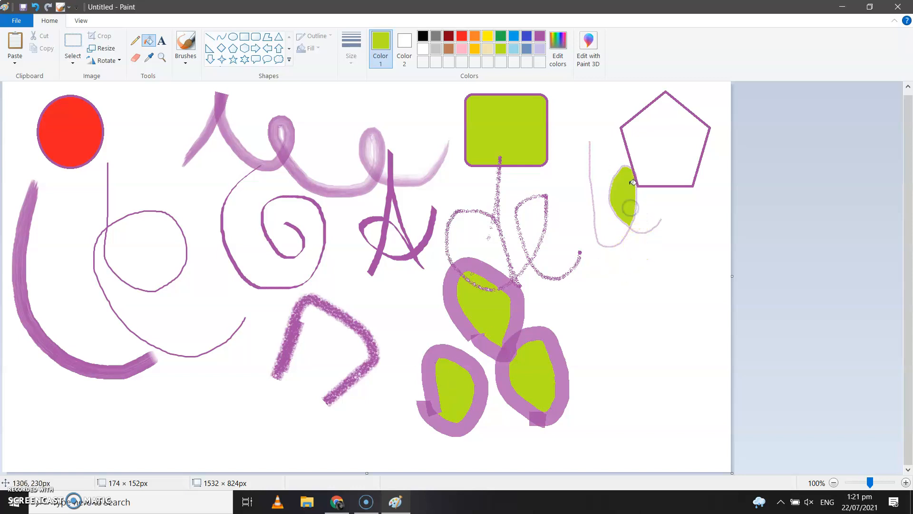
{"action": "left_click", "coordinate": [391, 241]}
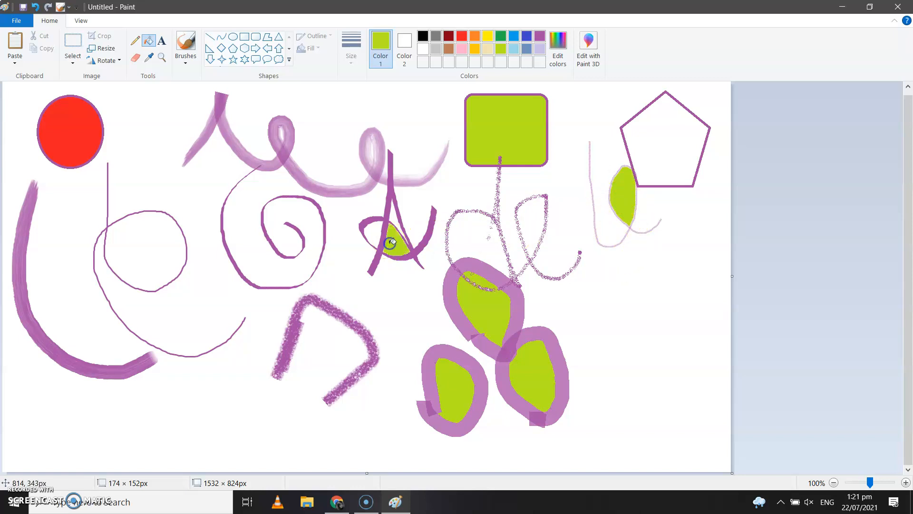
{"action": "left_click", "coordinate": [401, 210]}
{"action": "left_click", "coordinate": [372, 226]}
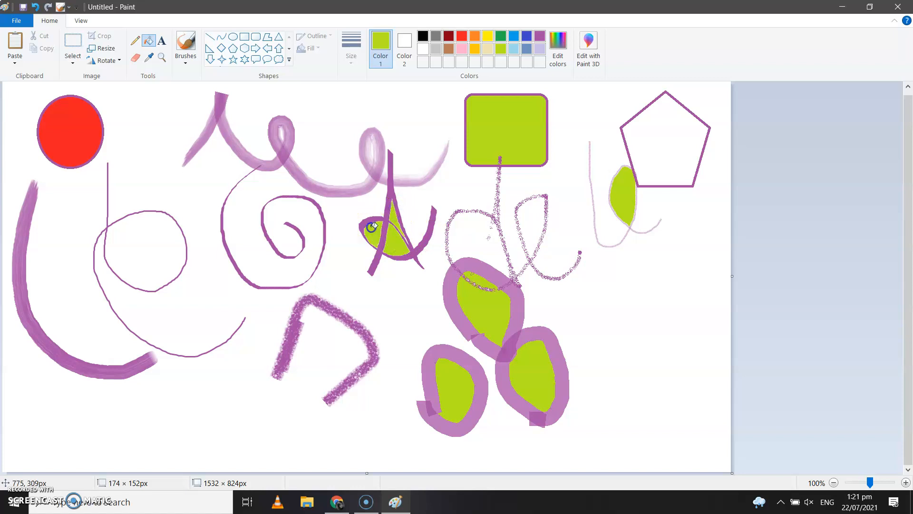
{"action": "left_click", "coordinate": [143, 231]}
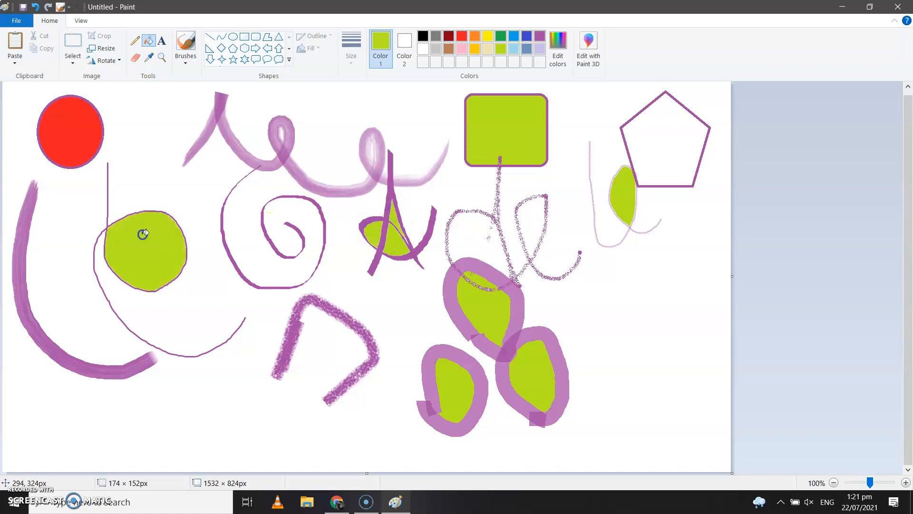
Step: Try to fill the loop of the airbrushed figure with lime, and undo that fill
{"action": "left_click", "coordinate": [477, 223]}
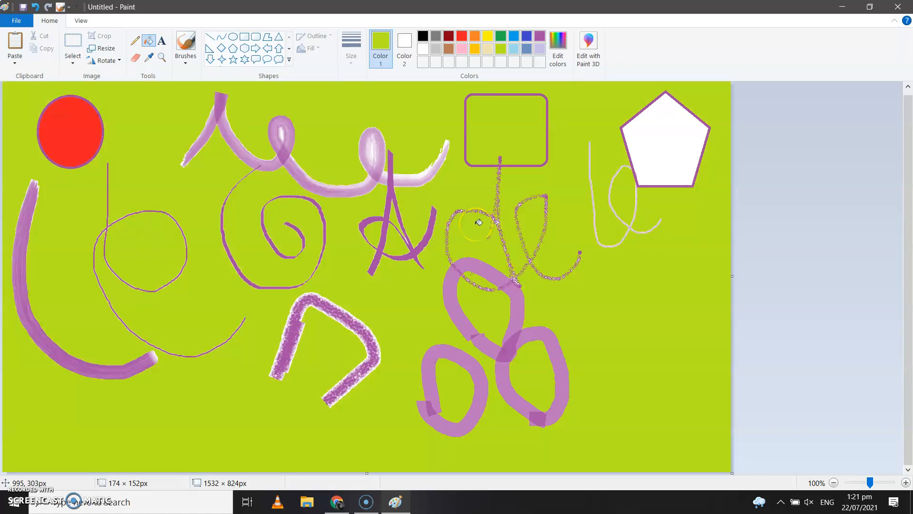
{"action": "key", "text": "ctrl+z"}
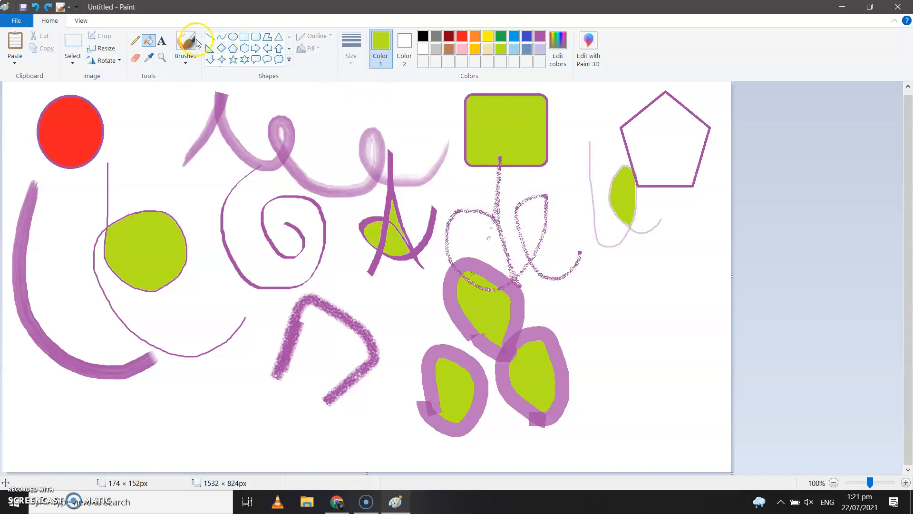
Step: Draw a large closed lime loop with the Airbrush in the empty area beside the marker loops
{"action": "left_click", "coordinate": [186, 55]}
{"action": "left_click", "coordinate": [259, 78]}
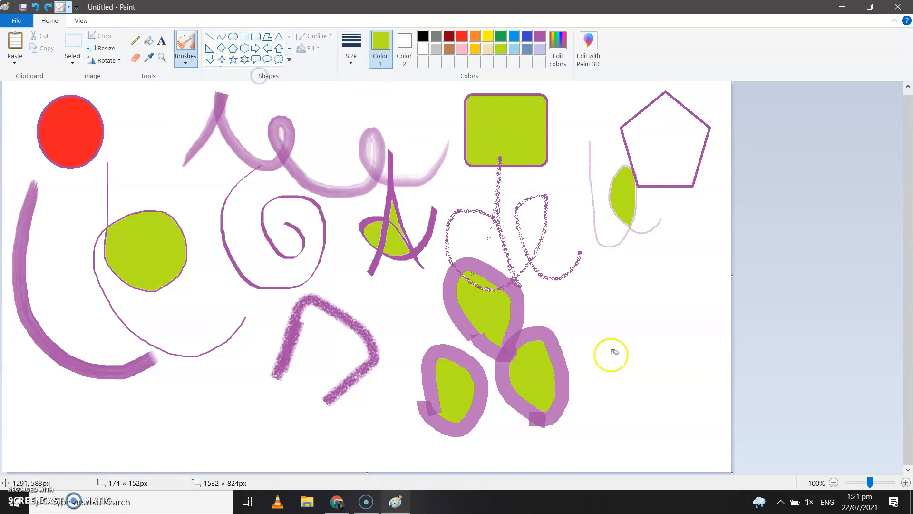
{"action": "mouse_move", "coordinate": [618, 363]}
{"action": "left_mouse_down"}
{"action": "mouse_move", "coordinate": [617, 300]}
{"action": "mouse_move", "coordinate": [649, 284]}
{"action": "mouse_move", "coordinate": [718, 343]}
{"action": "mouse_move", "coordinate": [693, 378]}
{"action": "mouse_move", "coordinate": [633, 387]}
{"action": "mouse_move", "coordinate": [616, 365]}
{"action": "left_mouse_up"}
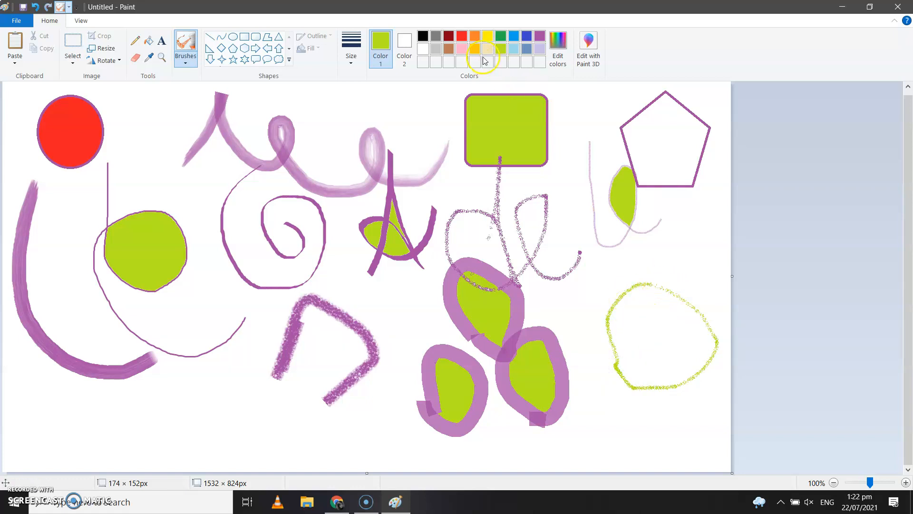
Step: Try to fill the lime airbrushed loop with yellow, and undo that fill
{"action": "left_click", "coordinate": [149, 40]}
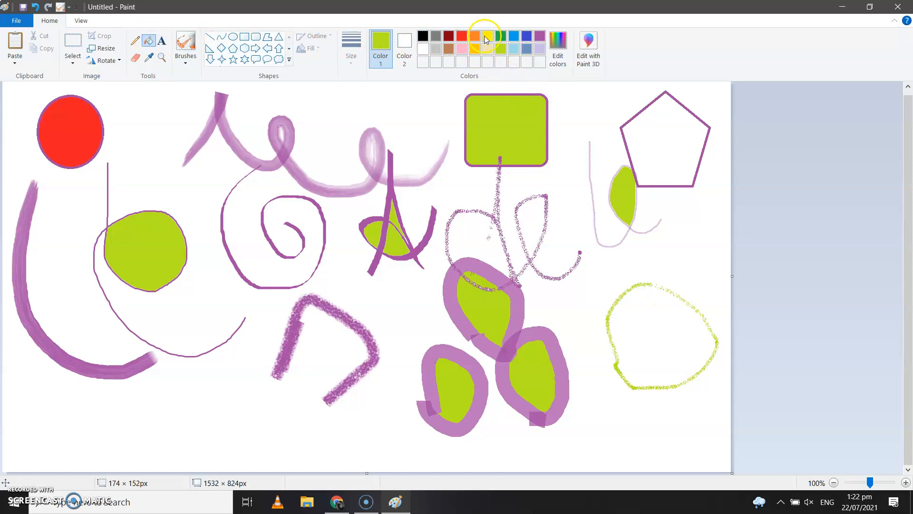
{"action": "left_click", "coordinate": [488, 37]}
{"action": "left_click", "coordinate": [668, 333]}
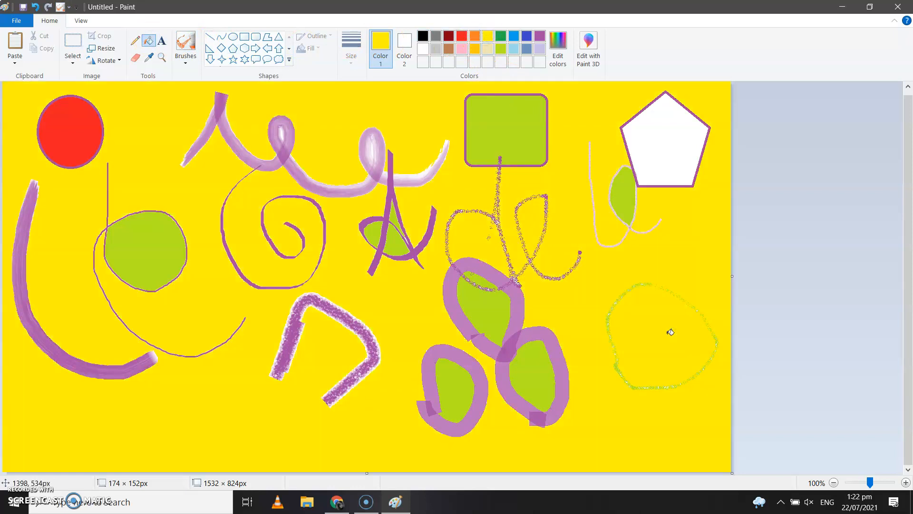
{"action": "key", "text": "ctrl+z"}
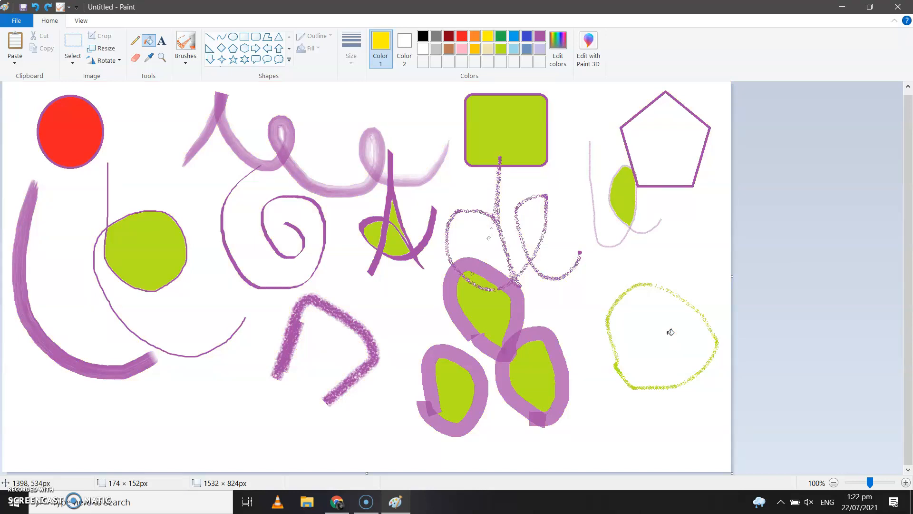
Step: Enclose the red circle in a rectangular selection of about 223 × 175 px
{"action": "left_click", "coordinate": [908, 87]}
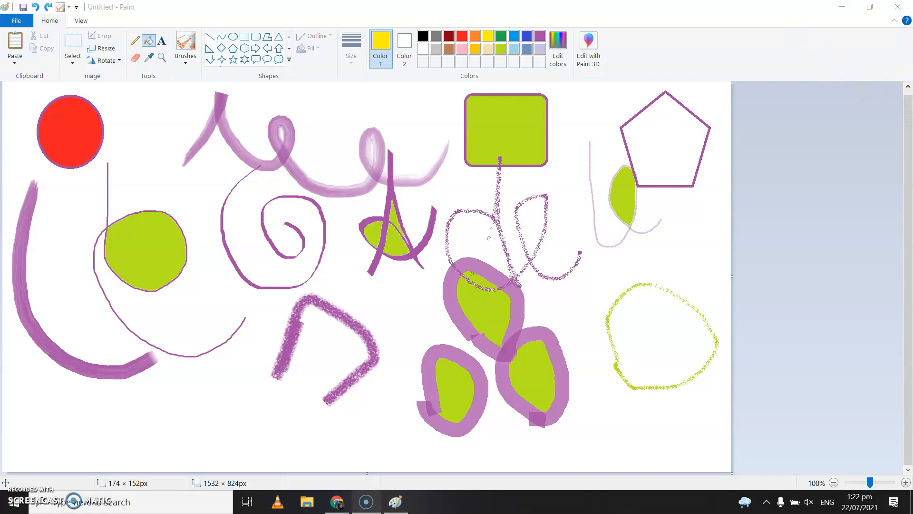
{"action": "left_click", "coordinate": [70, 57]}
{"action": "left_click", "coordinate": [74, 62]}
{"action": "left_click", "coordinate": [74, 64]}
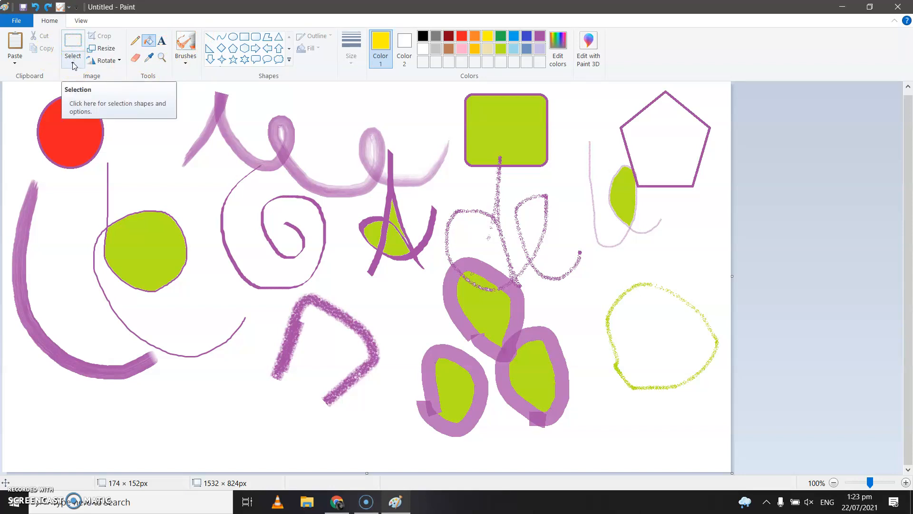
{"action": "left_click", "coordinate": [74, 66]}
{"action": "left_click", "coordinate": [73, 66]}
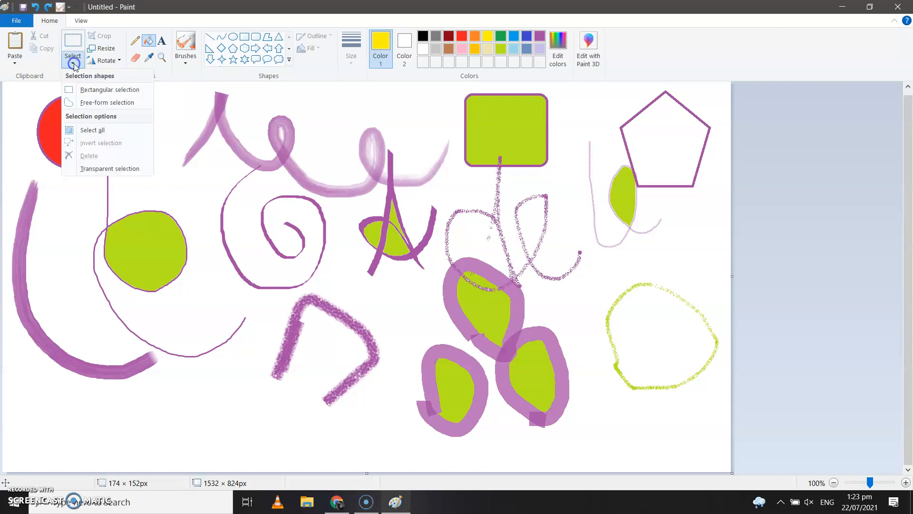
{"action": "left_click", "coordinate": [100, 90]}
{"action": "left_click_drag", "start_coordinate": [51, 90], "coordinate": [130, 176]}
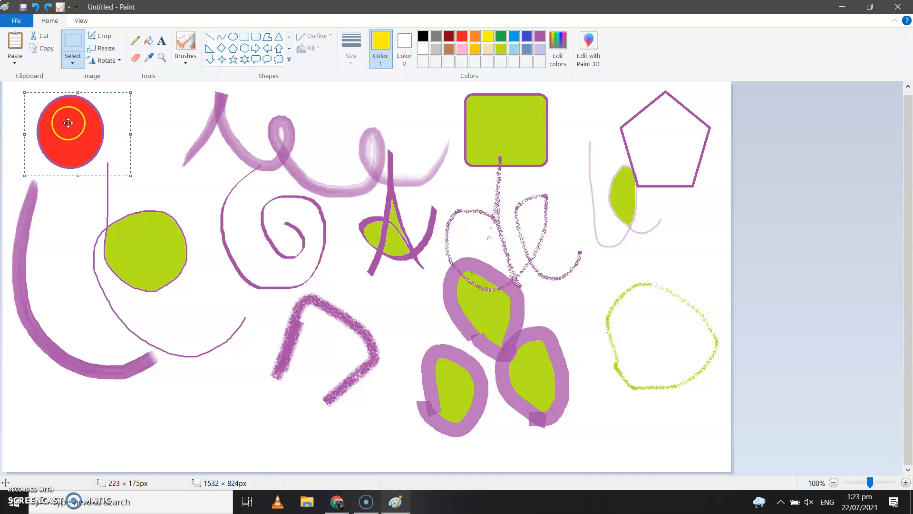
{"action": "mouse_move", "coordinate": [67, 122]}
{"action": "left_mouse_down"}
{"action": "mouse_move", "coordinate": [418, 147]}
{"action": "mouse_move", "coordinate": [307, 175]}
{"action": "mouse_move", "coordinate": [265, 295]}
{"action": "mouse_move", "coordinate": [430, 226]}
{"action": "mouse_move", "coordinate": [130, 150]}
{"action": "mouse_move", "coordinate": [79, 117]}
{"action": "mouse_move", "coordinate": [67, 123]}
{"action": "left_mouse_up"}
Step: Fill the canvas background around the figures with black
{"action": "left_click", "coordinate": [423, 37]}
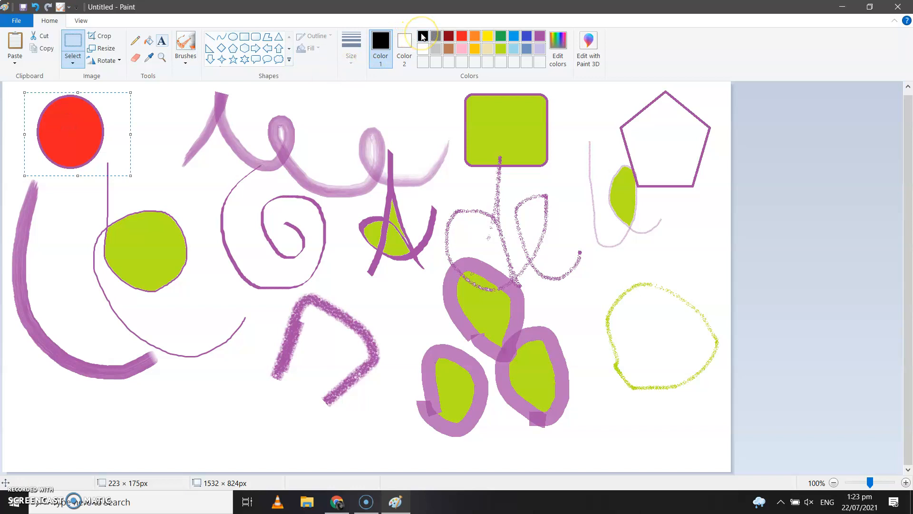
{"action": "left_click", "coordinate": [179, 100]}
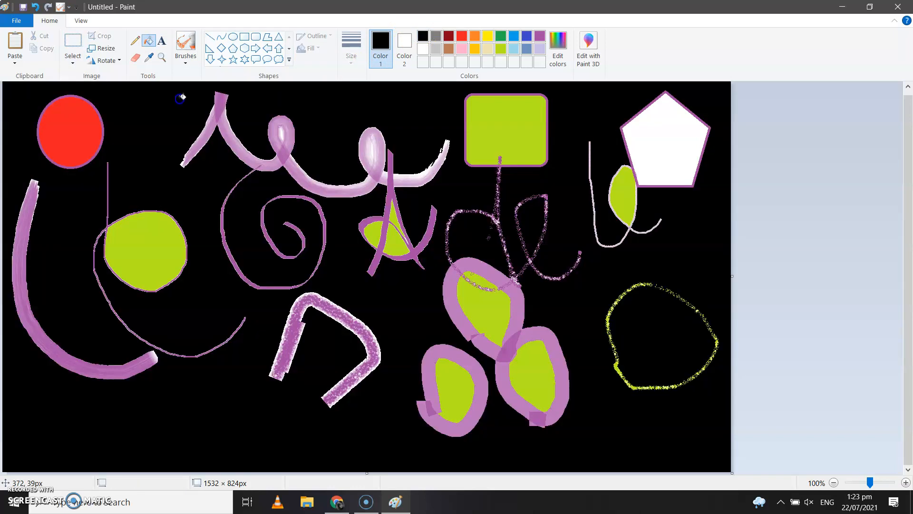
Step: Enclose the red circle in a rectangular selection of about 194 × 187 px and move it slightly down and to the right
{"action": "left_click", "coordinate": [72, 61]}
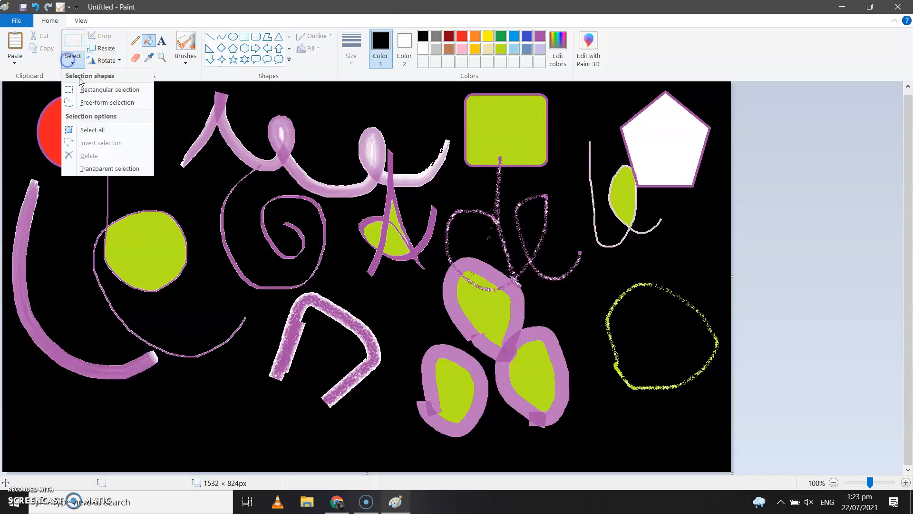
{"action": "left_click", "coordinate": [79, 88]}
{"action": "left_click_drag", "start_coordinate": [25, 87], "coordinate": [118, 176]}
{"action": "mouse_move", "coordinate": [71, 125]}
{"action": "left_mouse_down"}
{"action": "mouse_move", "coordinate": [93, 168]}
{"action": "mouse_move", "coordinate": [125, 299]}
{"action": "mouse_move", "coordinate": [100, 401]}
{"action": "mouse_move", "coordinate": [195, 383]}
{"action": "mouse_move", "coordinate": [204, 317]}
{"action": "mouse_move", "coordinate": [173, 130]}
{"action": "mouse_move", "coordinate": [82, 129]}
{"action": "left_mouse_up"}
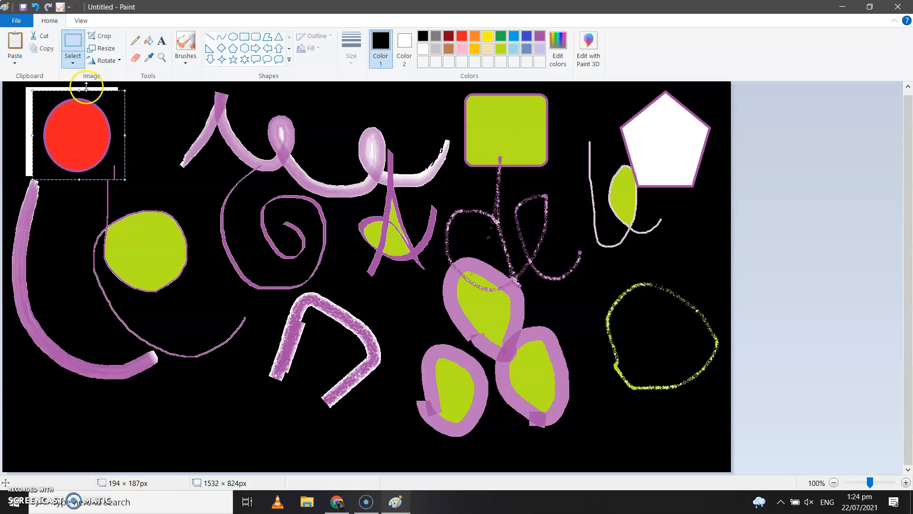
Step: Outline the pentagon with a free-form selection and move it straight down onto the lime airbrushed loop
{"action": "left_click", "coordinate": [76, 66]}
{"action": "left_click", "coordinate": [89, 101]}
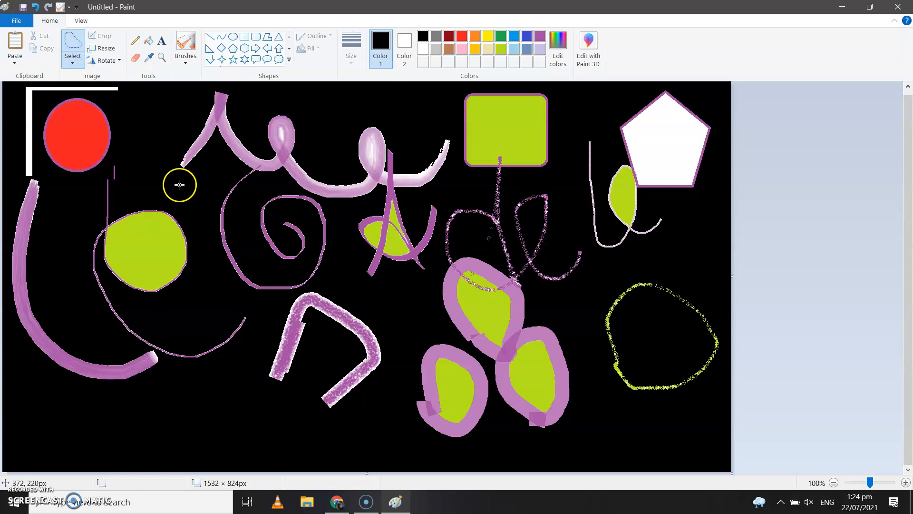
{"action": "mouse_move", "coordinate": [651, 198]}
{"action": "left_mouse_down"}
{"action": "mouse_move", "coordinate": [623, 184]}
{"action": "mouse_move", "coordinate": [607, 126]}
{"action": "mouse_move", "coordinate": [637, 84]}
{"action": "mouse_move", "coordinate": [680, 83]}
{"action": "mouse_move", "coordinate": [711, 114]}
{"action": "mouse_move", "coordinate": [716, 185]}
{"action": "mouse_move", "coordinate": [659, 204]}
{"action": "mouse_move", "coordinate": [650, 197]}
{"action": "left_mouse_up"}
{"action": "left_click_drag", "start_coordinate": [658, 134], "coordinate": [659, 354]}
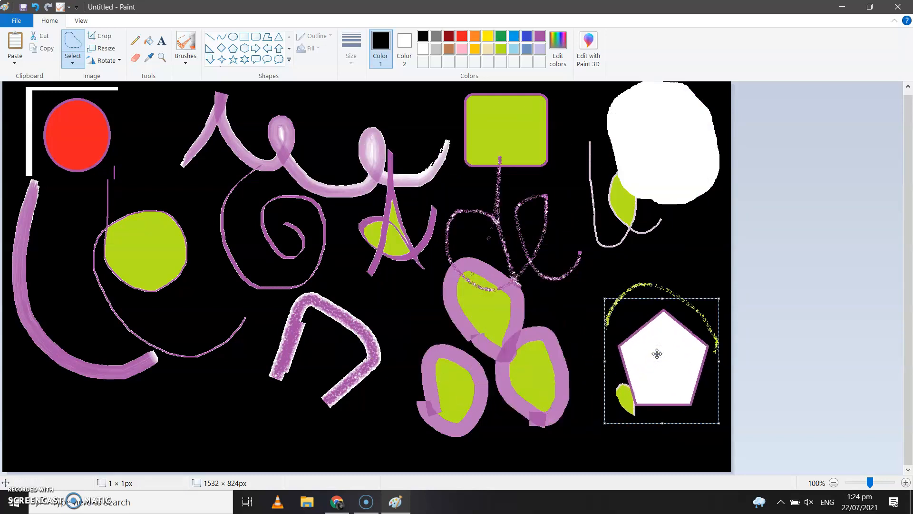